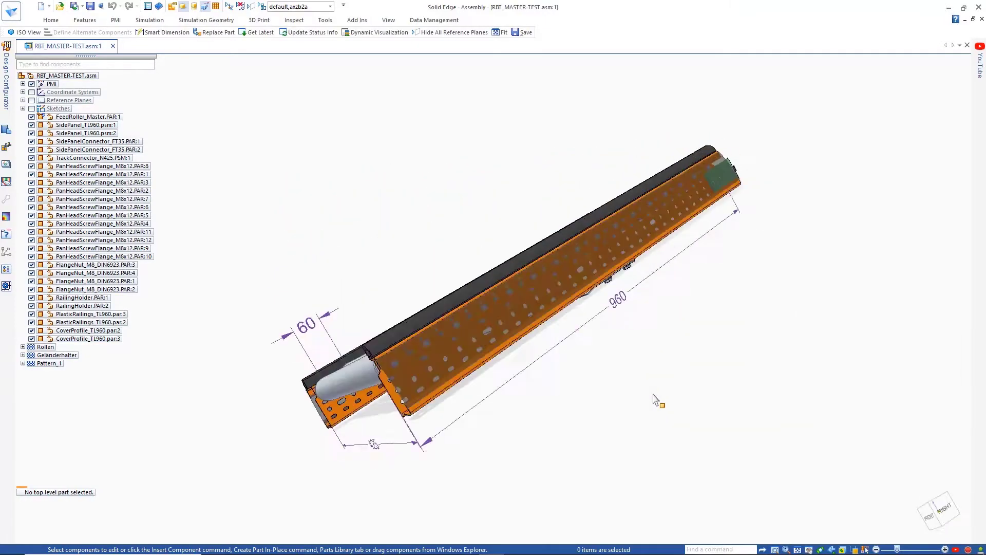
Step: Pin the Design Configurator pane and add FeedRoller_Master.PAR:1 as a configured component
{"action": "left_click", "coordinate": [3, 86]}
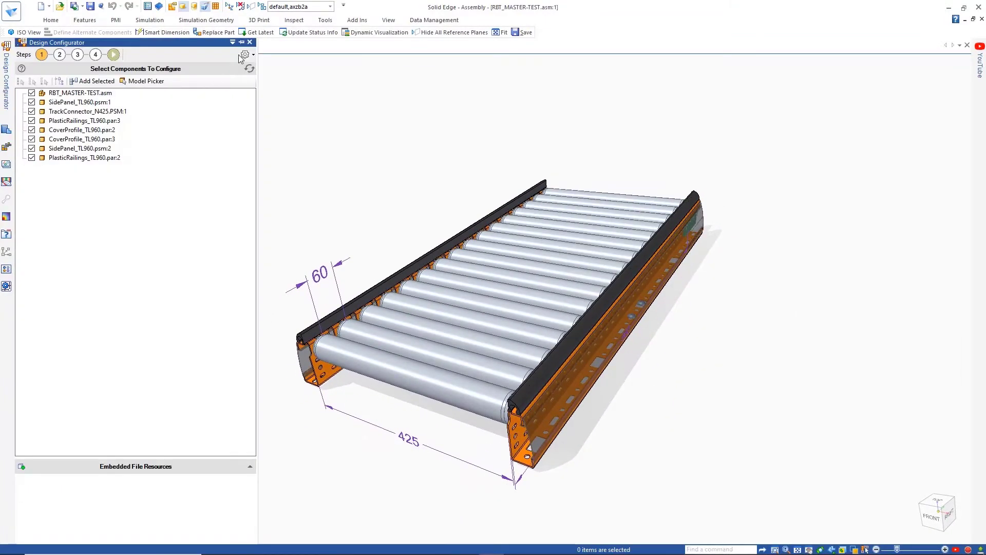
{"action": "left_click", "coordinate": [242, 42]}
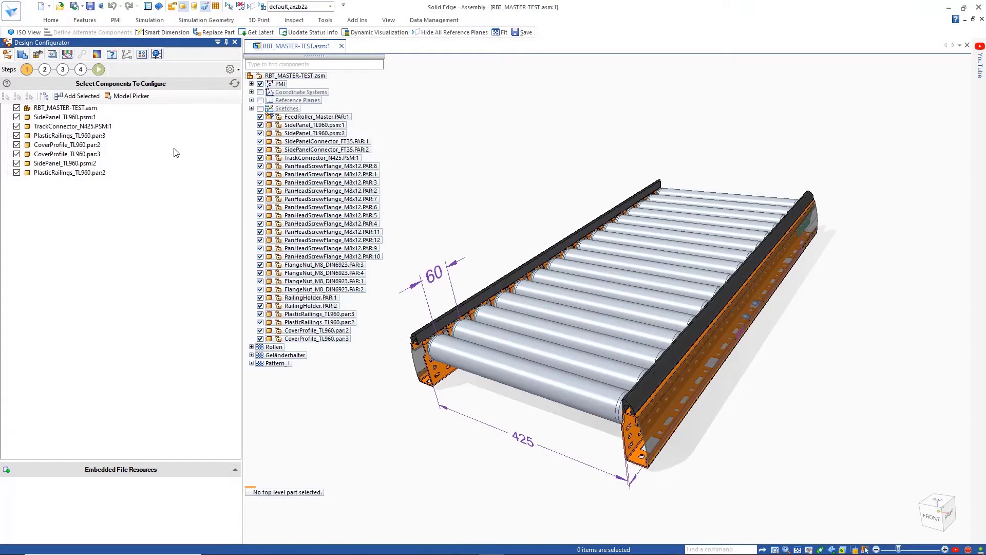
{"action": "left_click", "coordinate": [129, 95]}
{"action": "left_click", "coordinate": [428, 362]}
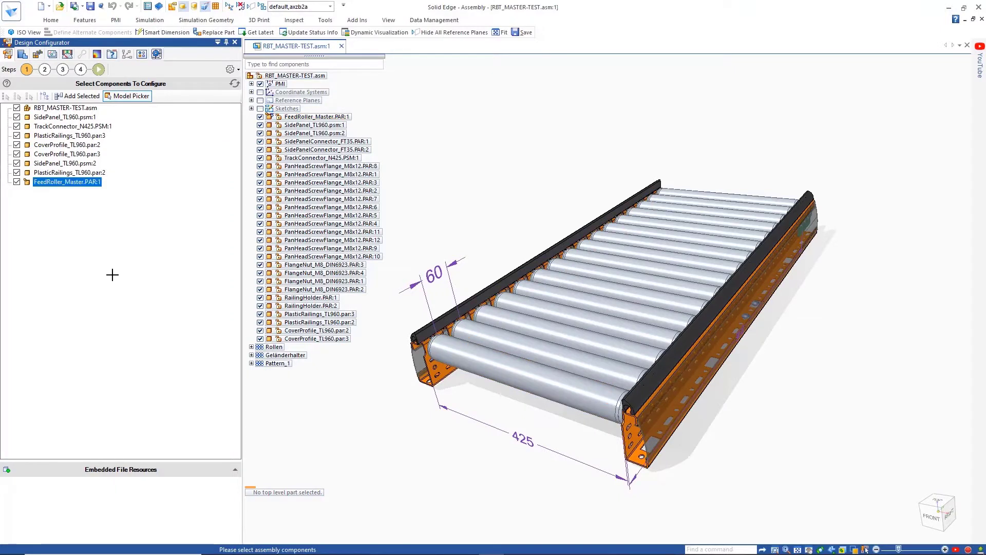
{"action": "left_click", "coordinate": [45, 70]}
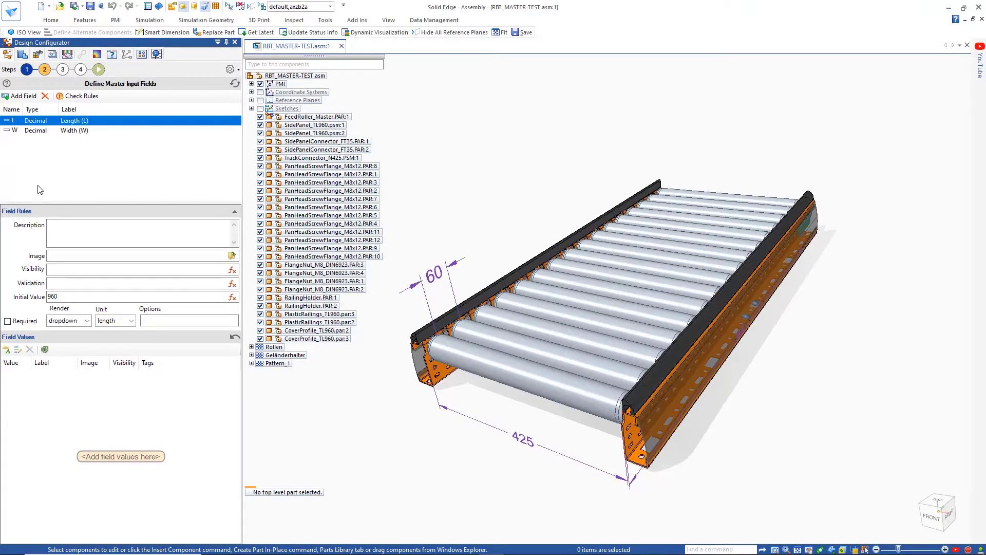
Step: Keep Length as a dropdown with values 960, 1020, 1050, 1080, 1140 and 1440
{"action": "left_click", "coordinate": [87, 321]}
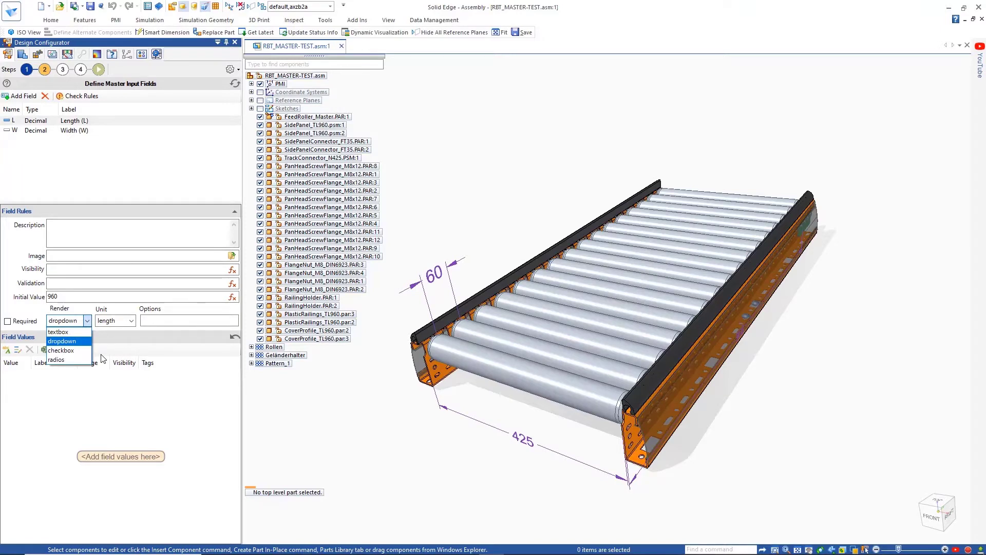
{"action": "left_click", "coordinate": [88, 322]}
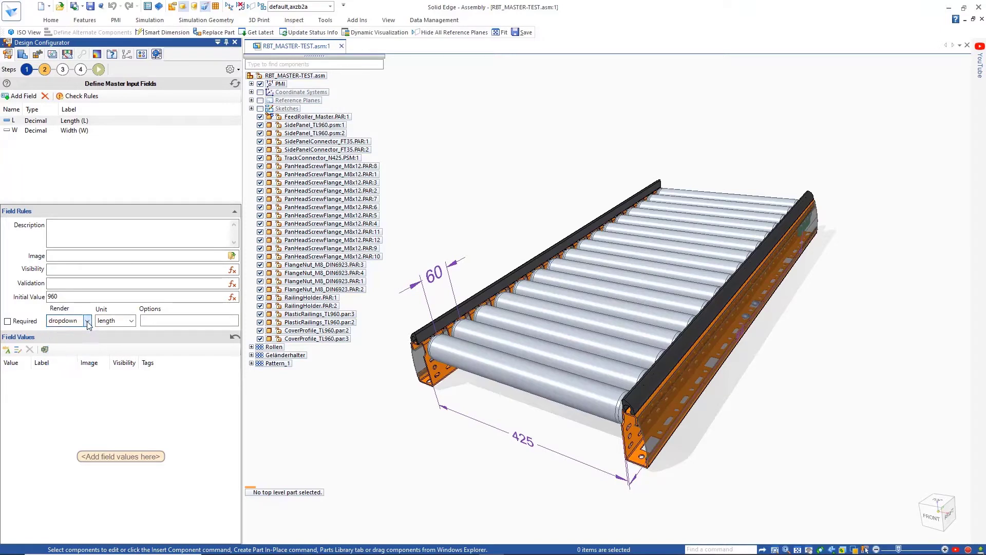
{"action": "left_click", "coordinate": [6, 350]}
{"action": "type", "text": "96"}
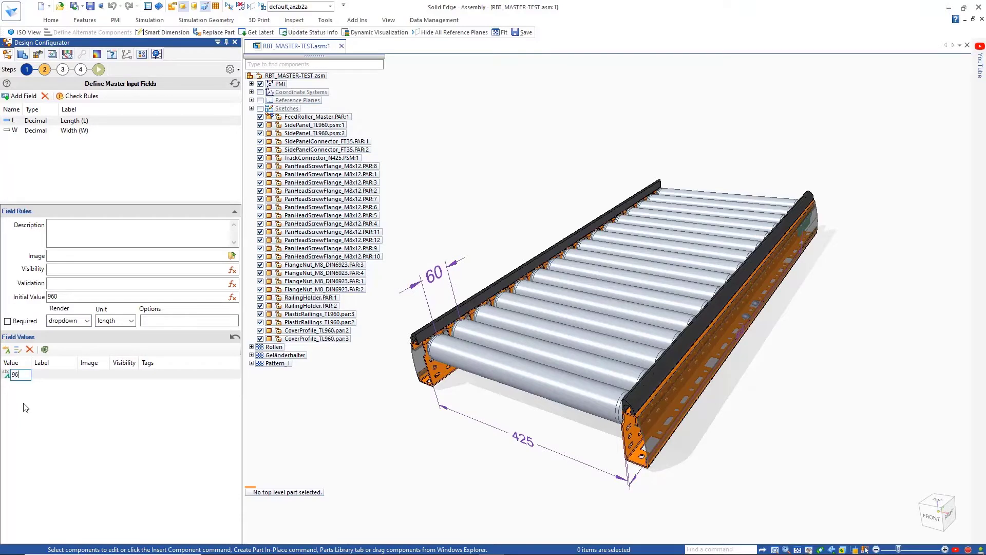
{"action": "type", "text": "0"}
{"action": "key", "text": "Return"}
{"action": "type", "text": "10"}
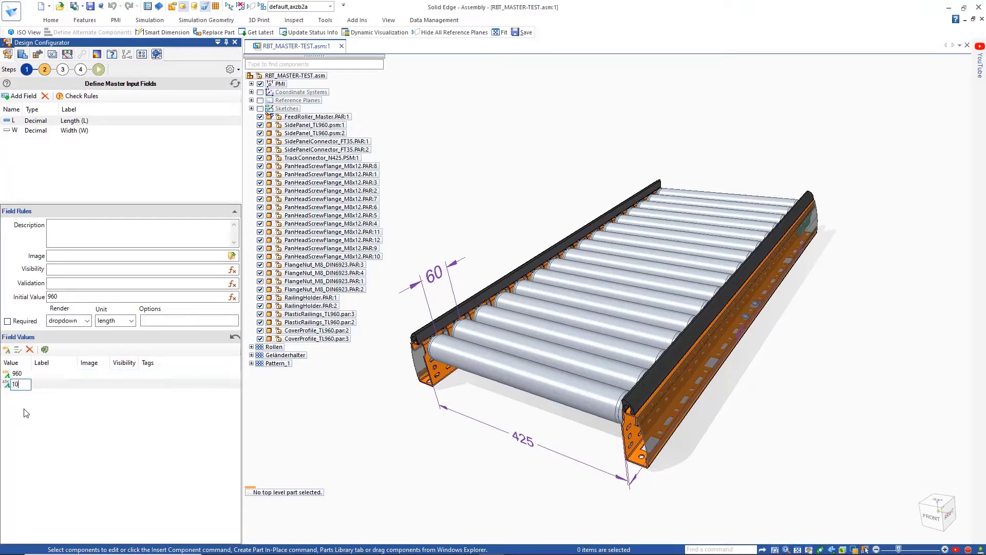
{"action": "type", "text": "20"}
{"action": "key", "text": "Return"}
{"action": "left_click", "coordinate": [18, 350]}
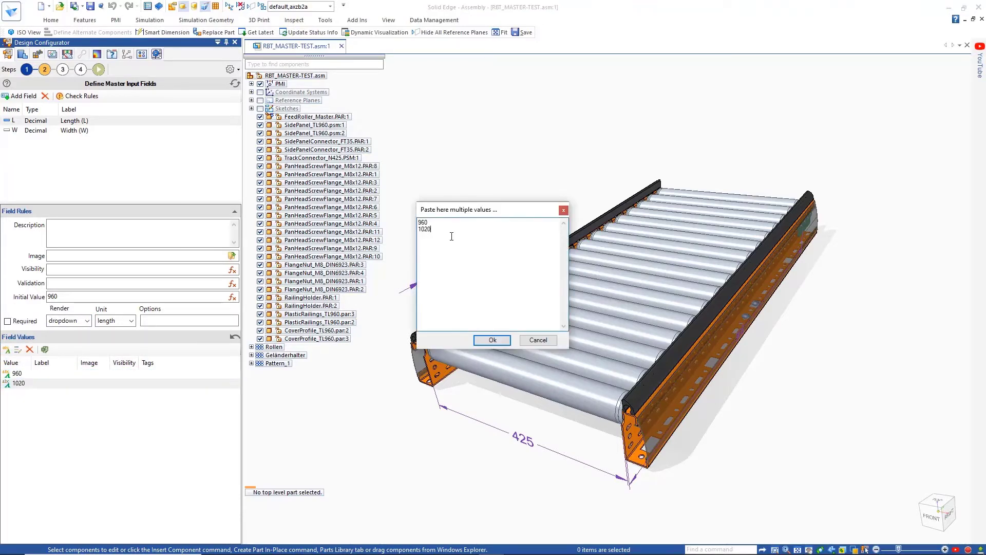
{"action": "key", "text": "ctrl+v"}
{"action": "left_click", "coordinate": [493, 340]}
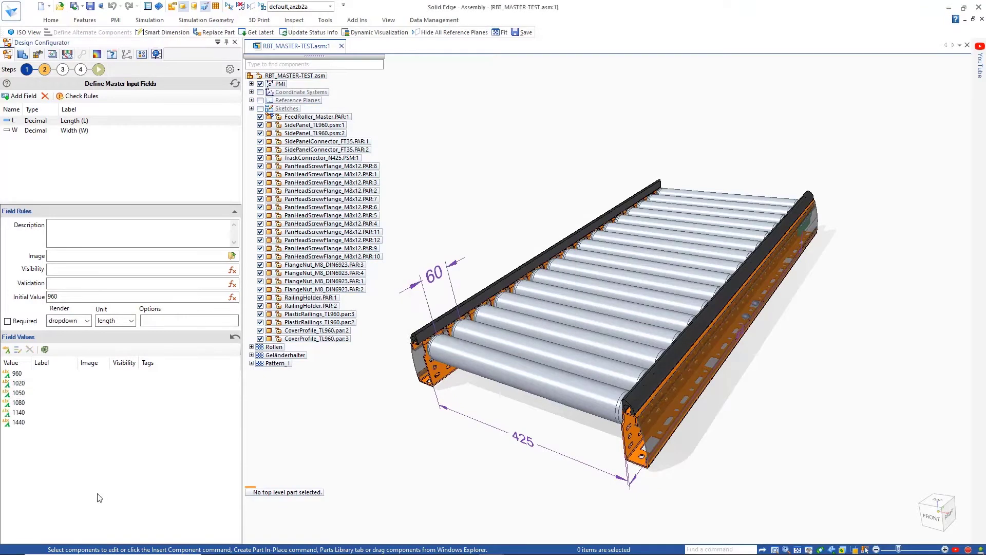
Step: Attach the CONVEYOR.png picture to the field
{"action": "left_click", "coordinate": [232, 256]}
{"action": "left_click", "coordinate": [415, 352]}
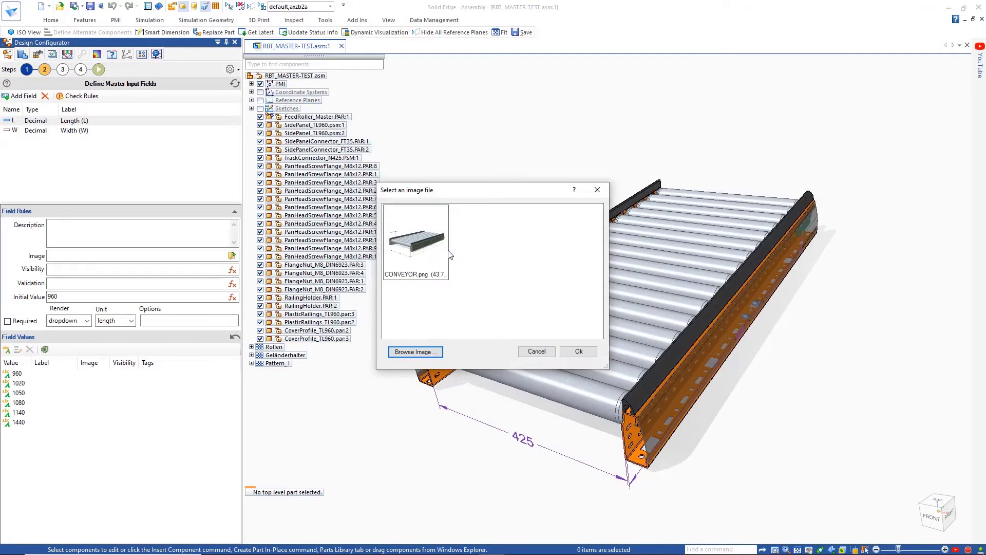
{"action": "left_click", "coordinate": [579, 352]}
Step: Give the Width field the values 425 and 725
{"action": "left_click", "coordinate": [35, 131]}
{"action": "left_click", "coordinate": [7, 349]}
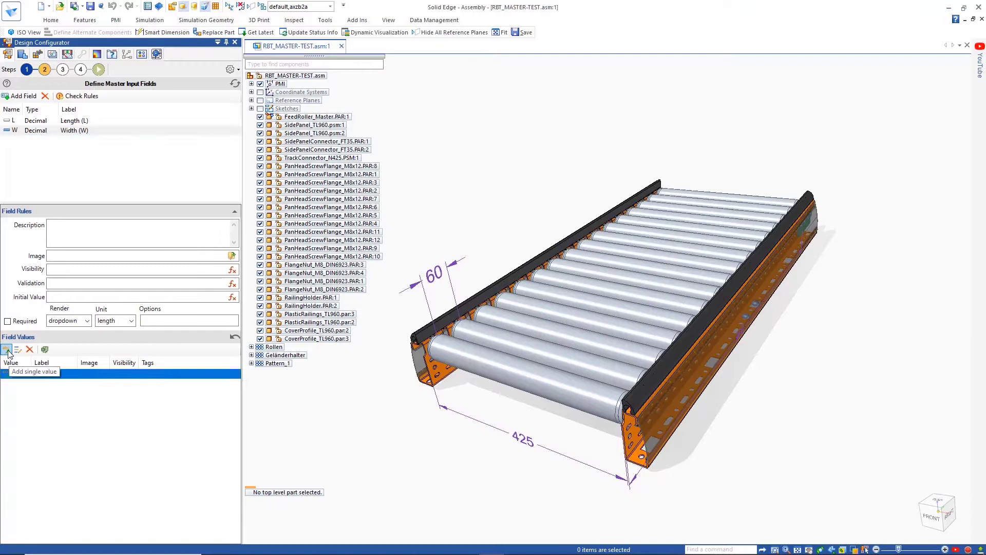
{"action": "type", "text": "425"}
{"action": "key", "text": "Return"}
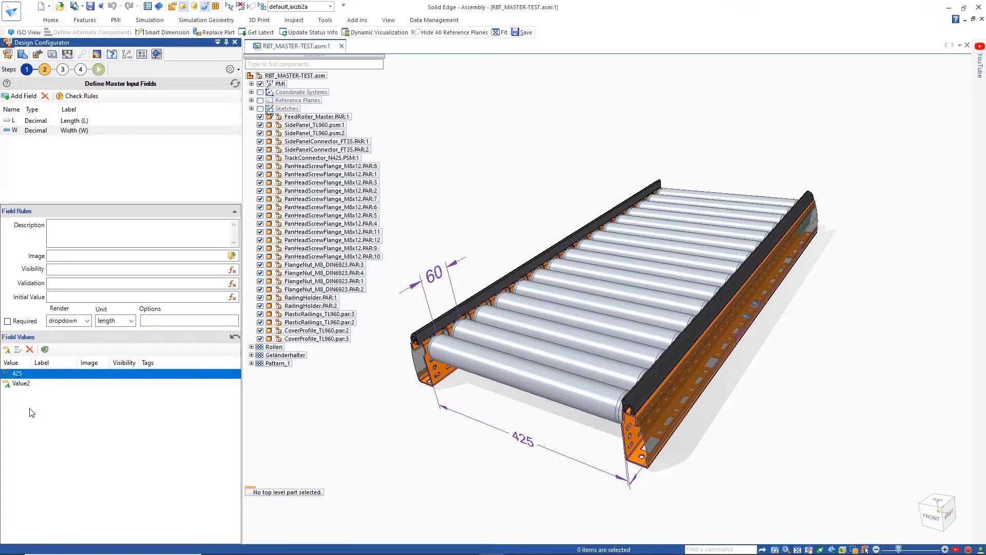
{"action": "type", "text": "725"}
{"action": "key", "text": "Return"}
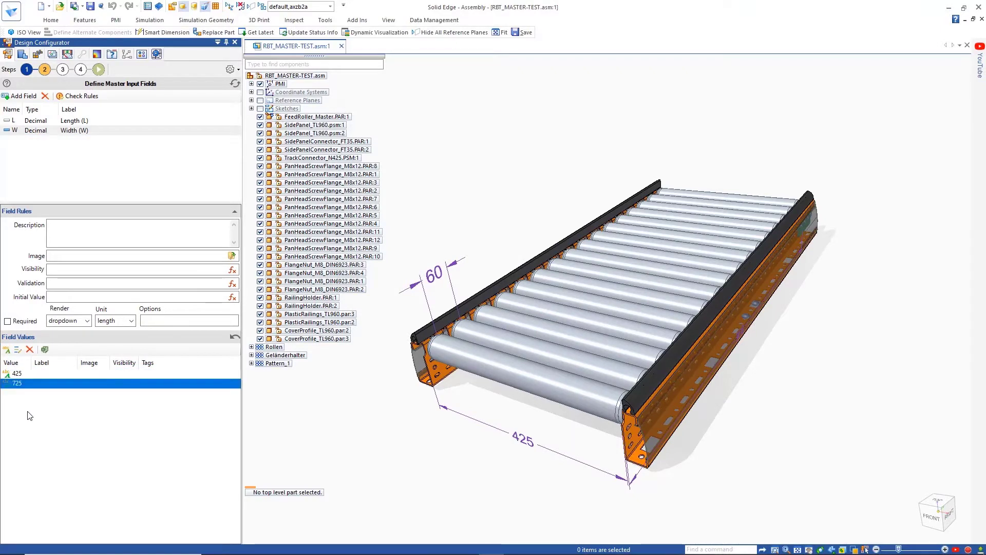
Step: Add a field named P, labelled 'Pitch (P)', rendered as radio options
{"action": "left_click", "coordinate": [21, 97]}
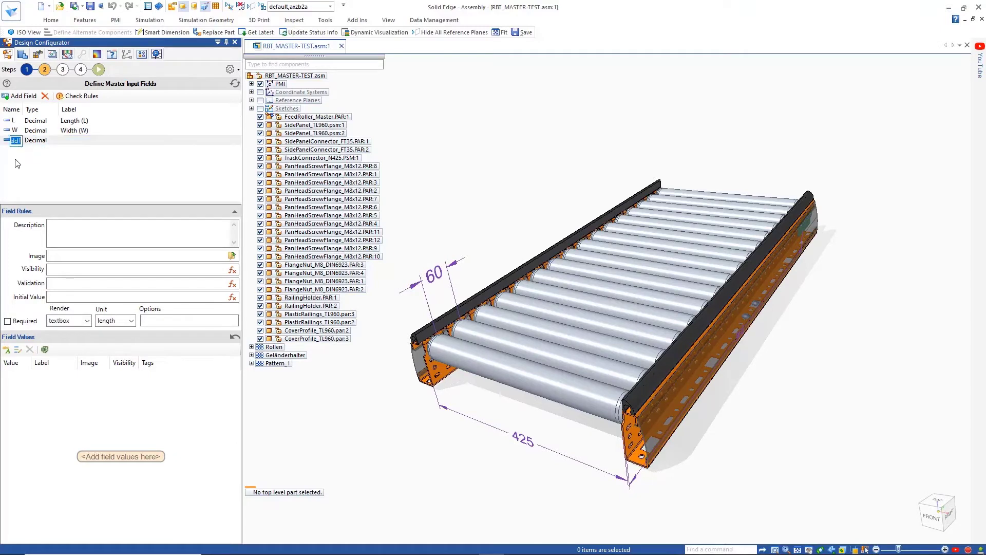
{"action": "type", "text": "P"}
{"action": "key", "text": "Tab"}
{"action": "type", "text": "Pitch"}
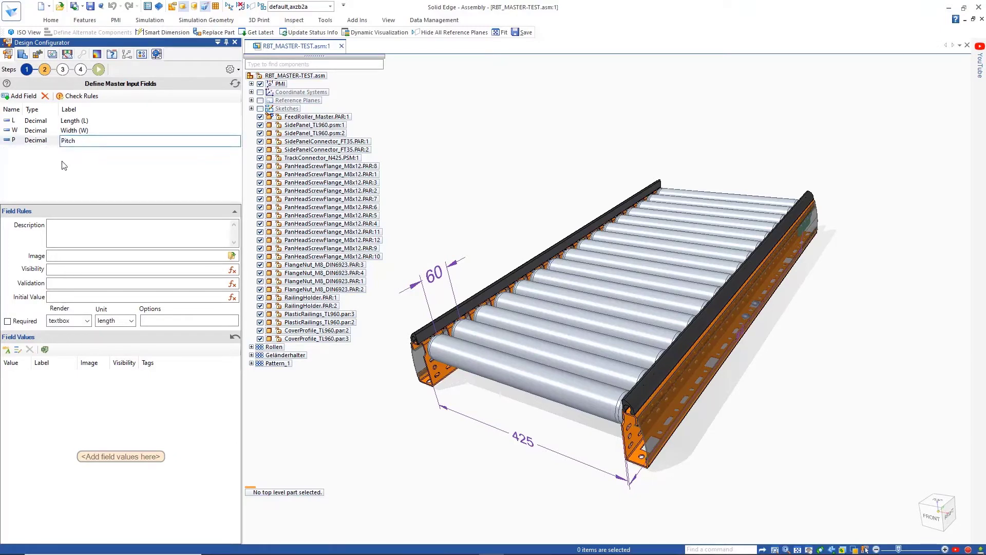
{"action": "type", "text": " (P)"}
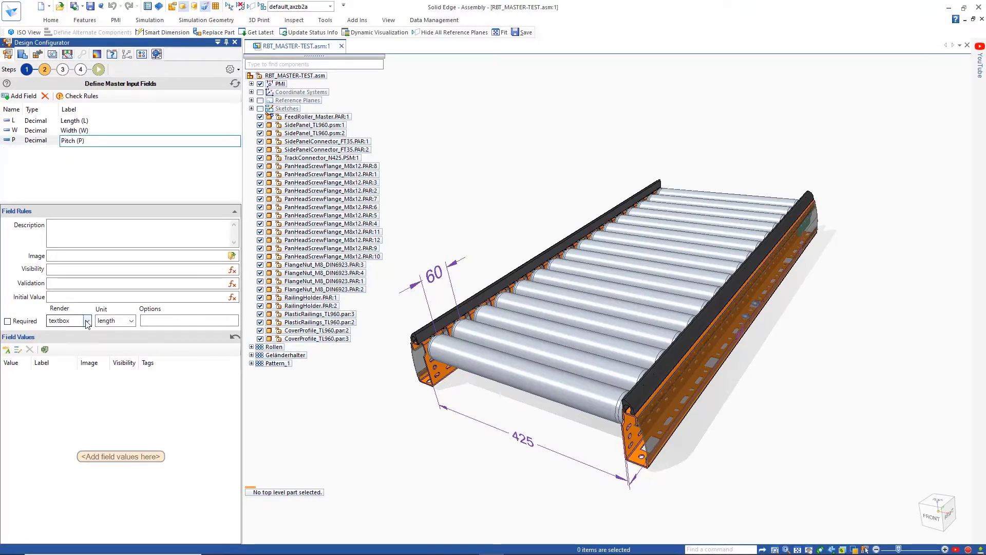
{"action": "left_click", "coordinate": [87, 321]}
{"action": "left_click", "coordinate": [59, 359]}
Step: Give Pitch the values 60 and 90 and start the Visibility expression for 60
{"action": "left_click", "coordinate": [6, 349]}
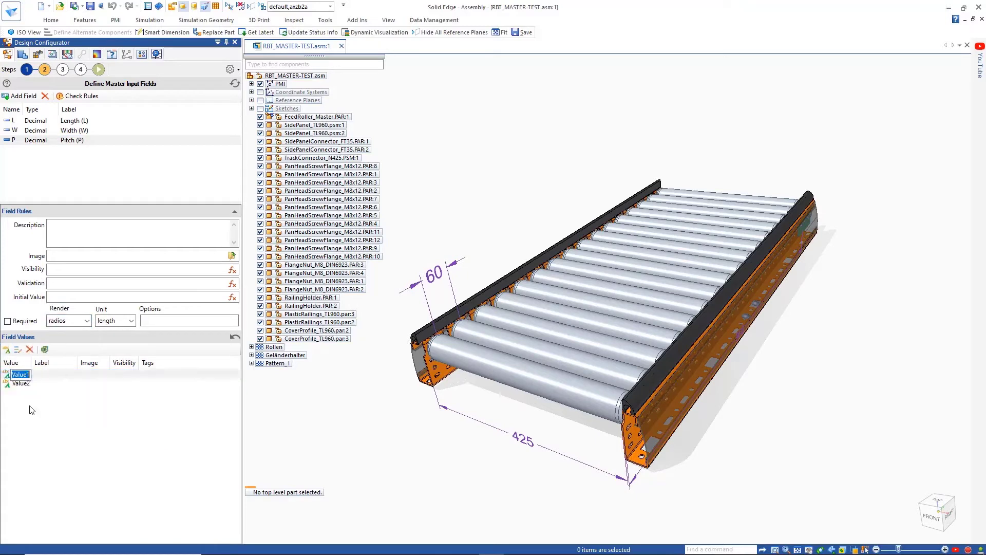
{"action": "type", "text": "60"}
{"action": "double_click", "coordinate": [23, 384]}
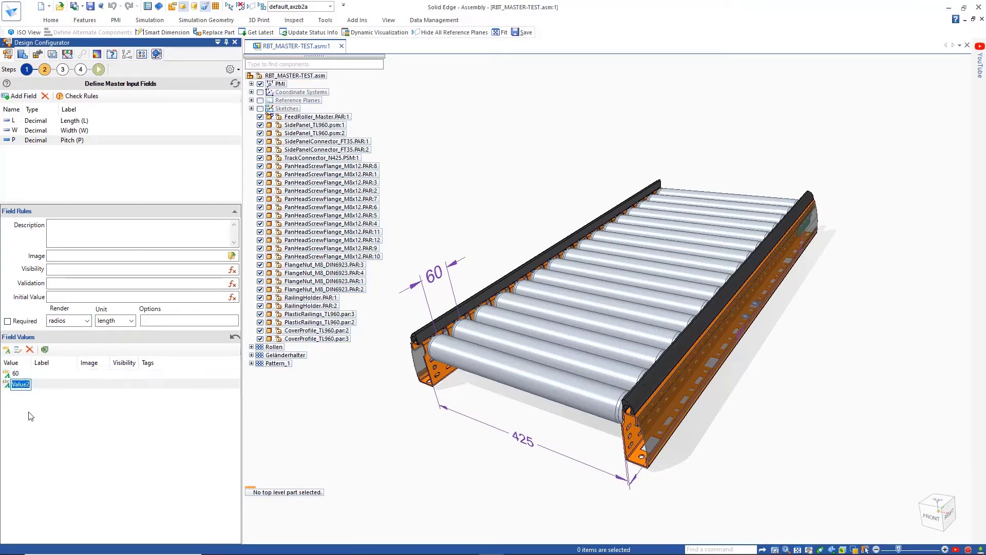
{"action": "type", "text": "90"}
{"action": "key", "text": "Return"}
{"action": "left_click", "coordinate": [128, 374]}
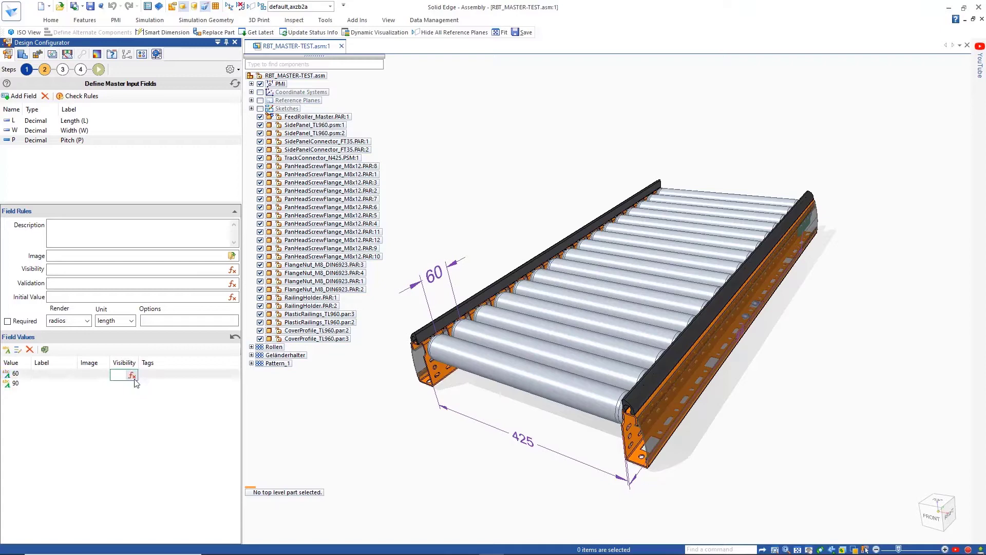
{"action": "left_click", "coordinate": [132, 375]}
Step: Try a trial condition comparing Input.L to 1020 or 1440, then clear it
{"action": "left_click", "coordinate": [269, 180]}
{"action": "double_click", "coordinate": [291, 199]}
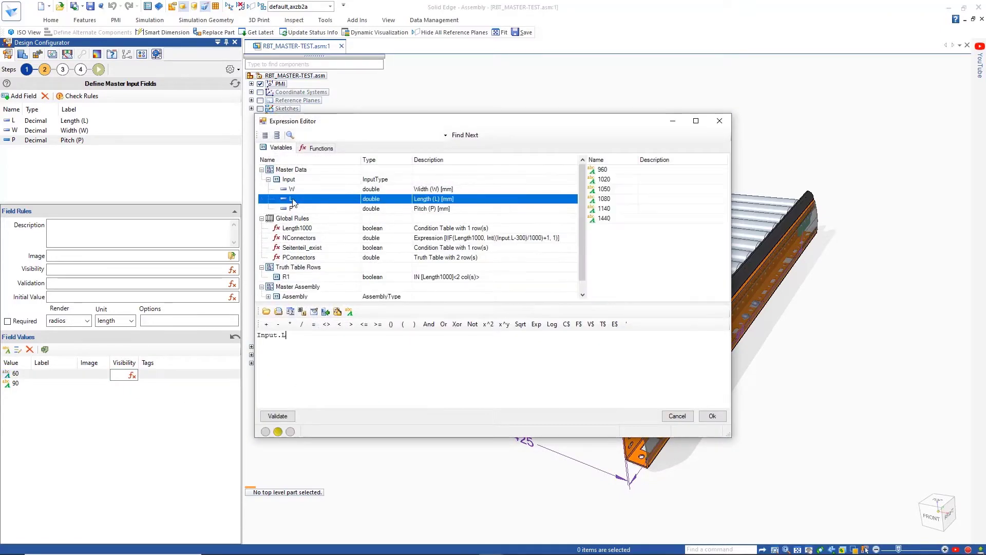
{"action": "left_click", "coordinate": [314, 324]}
{"action": "left_click", "coordinate": [309, 348]}
{"action": "left_click", "coordinate": [444, 324]}
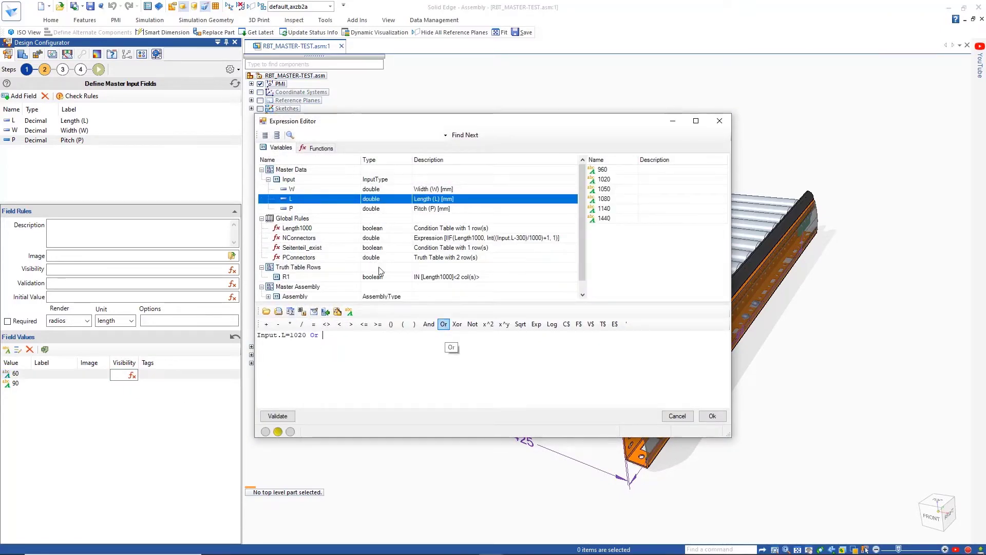
{"action": "double_click", "coordinate": [307, 200]}
{"action": "left_click", "coordinate": [314, 324]}
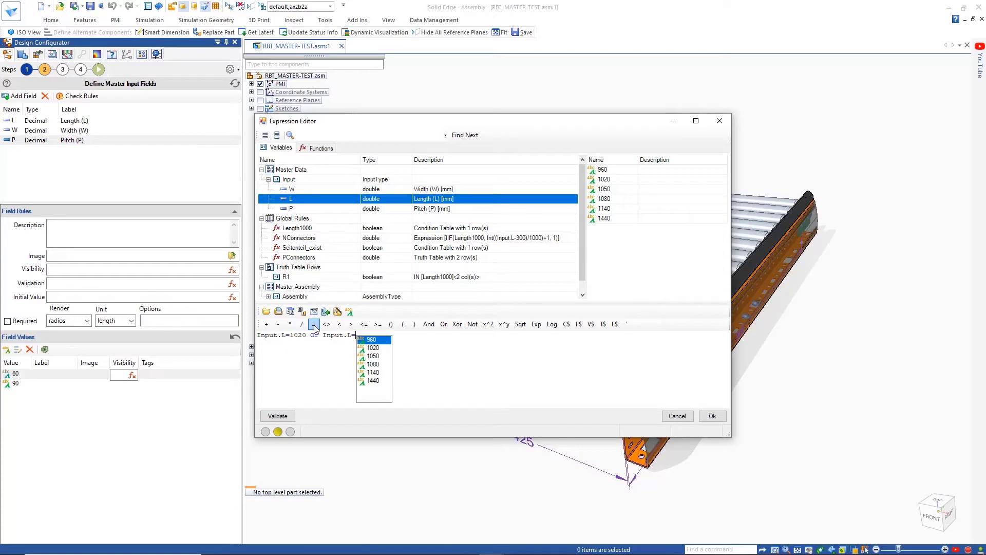
{"action": "left_click", "coordinate": [371, 387]}
{"action": "key", "text": "ctrl+a"}
{"action": "key", "text": "Delete"}
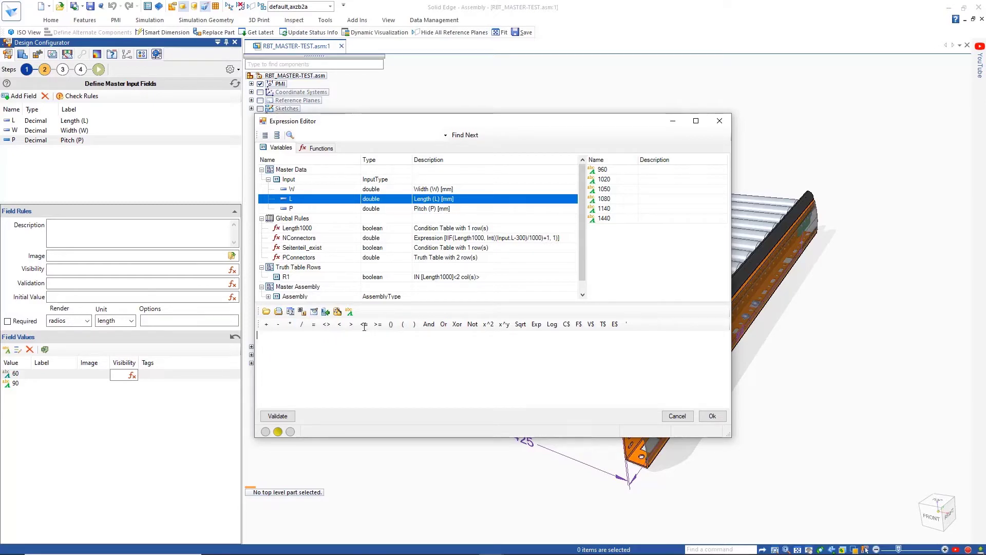
Step: Build and validate Mod(Input.L-60, 60)=0 as pitch 60's visibility rule
{"action": "left_click", "coordinate": [316, 148]}
{"action": "left_click_drag", "start_coordinate": [721, 192], "coordinate": [723, 247]}
{"action": "left_click", "coordinate": [268, 211]}
{"action": "scroll", "coordinate": [722, 250], "scroll_direction": "down", "scroll_amount": 2}
{"action": "double_click", "coordinate": [319, 254]}
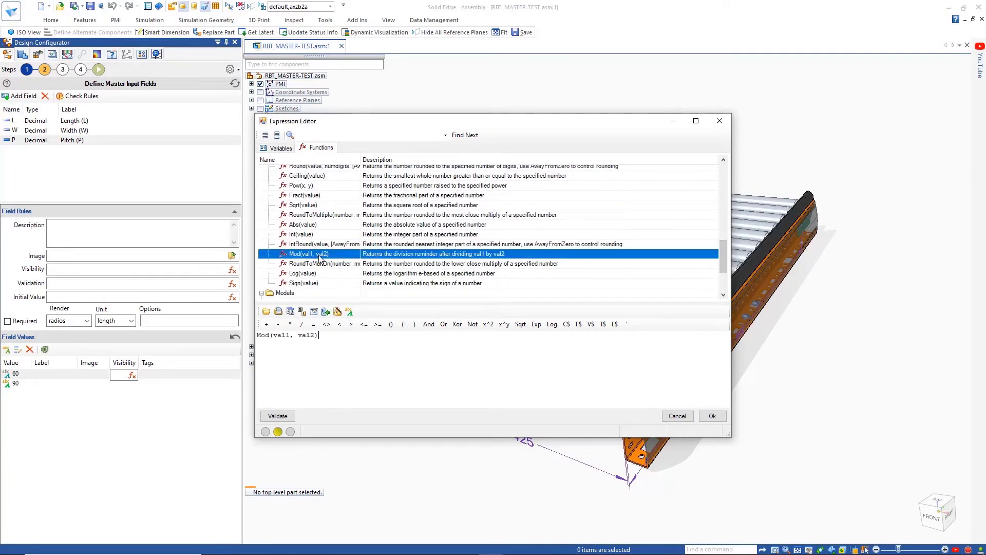
{"action": "left_click", "coordinate": [280, 148]}
{"action": "double_click", "coordinate": [290, 199]}
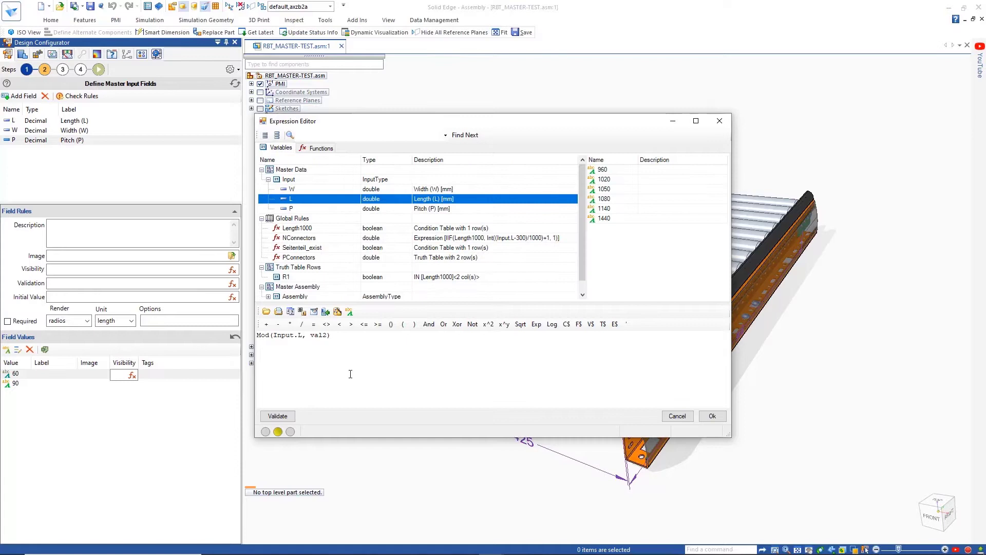
{"action": "type", "text": "-60"}
{"action": "double_click", "coordinate": [331, 335]}
{"action": "type", "text": "60"}
{"action": "key", "text": "End"}
{"action": "type", "text": "=0"}
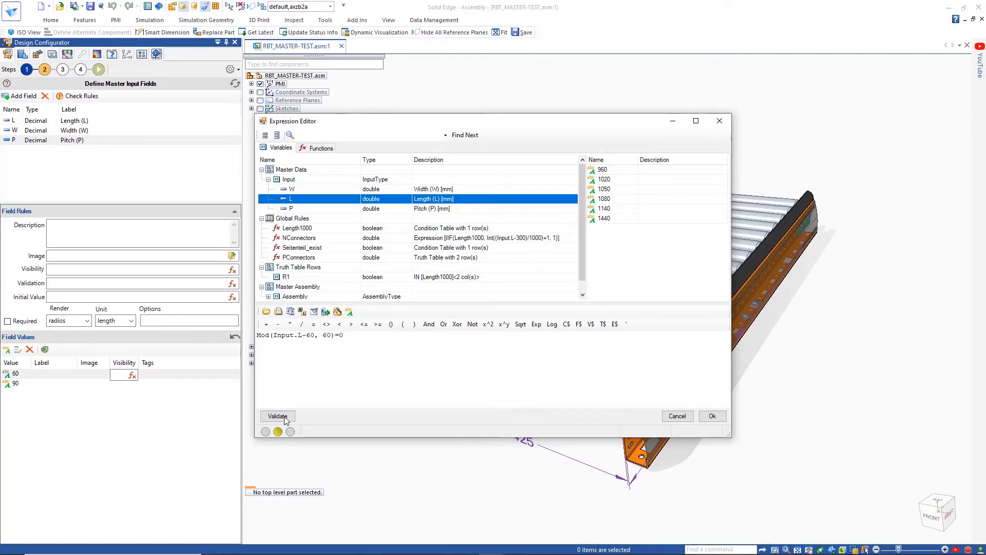
{"action": "left_click", "coordinate": [277, 416]}
{"action": "left_click", "coordinate": [713, 416]}
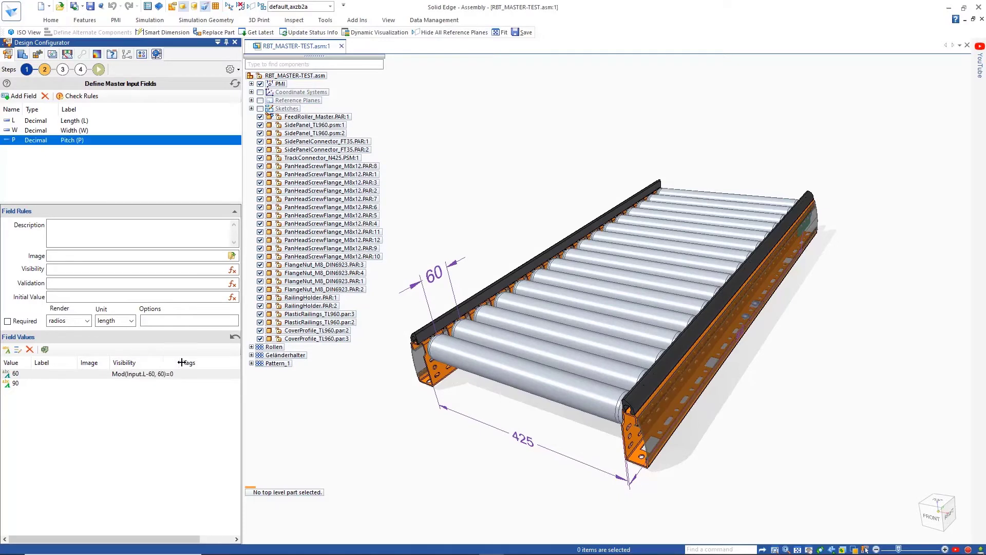
Step: Copy pitch 60's visibility rule into pitch 90's Visibility cell
{"action": "left_click", "coordinate": [137, 374]}
{"action": "left_click", "coordinate": [138, 375]}
{"action": "right_click", "coordinate": [138, 374]}
{"action": "left_click", "coordinate": [154, 410]}
{"action": "left_click", "coordinate": [137, 384]}
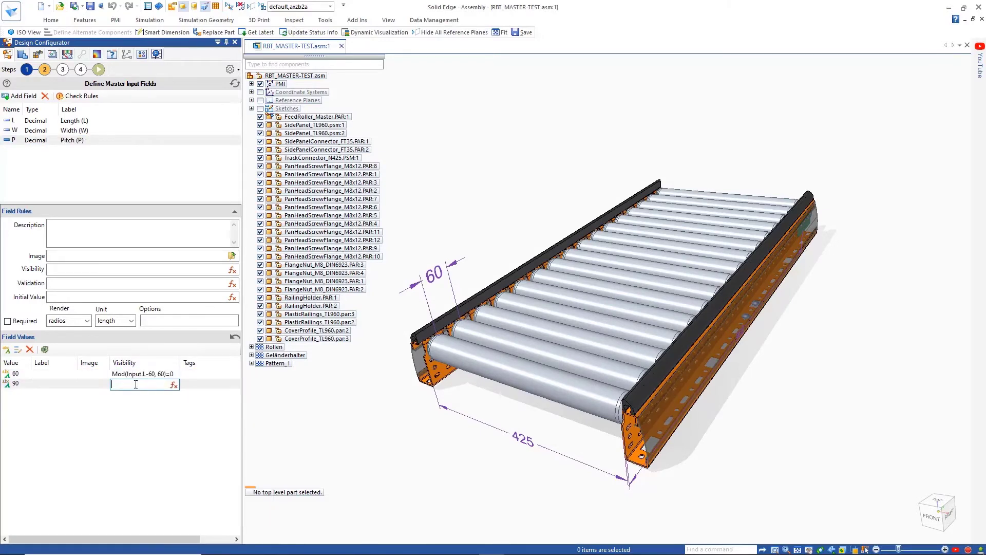
{"action": "right_click", "coordinate": [136, 384]}
{"action": "left_click", "coordinate": [158, 428]}
Step: Change pitch 90's rule to use 90, then run the configuration with Length 1440
{"action": "type", "text": "90)="}
{"action": "left_click", "coordinate": [141, 401]}
{"action": "left_click", "coordinate": [98, 70]}
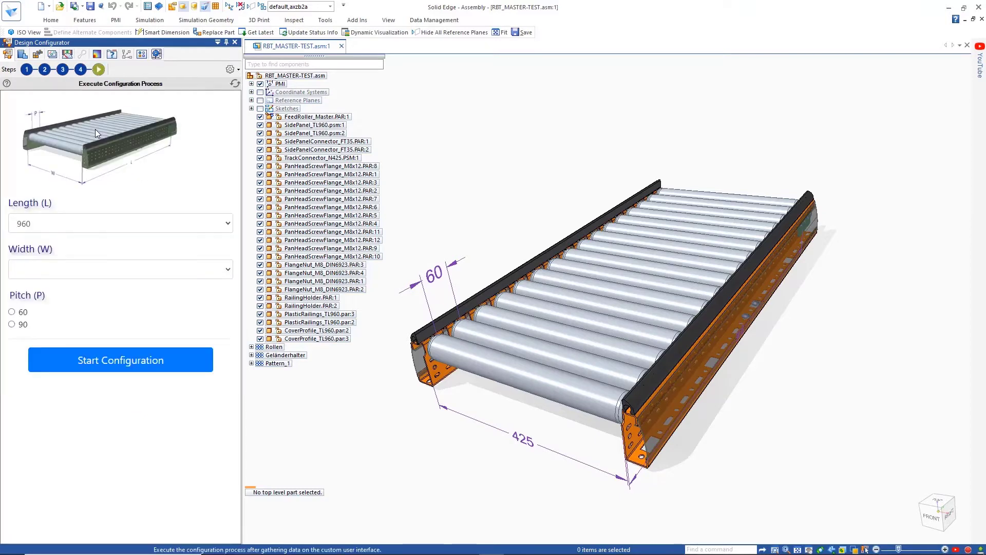
{"action": "left_click", "coordinate": [102, 224]}
{"action": "left_click", "coordinate": [25, 299]}
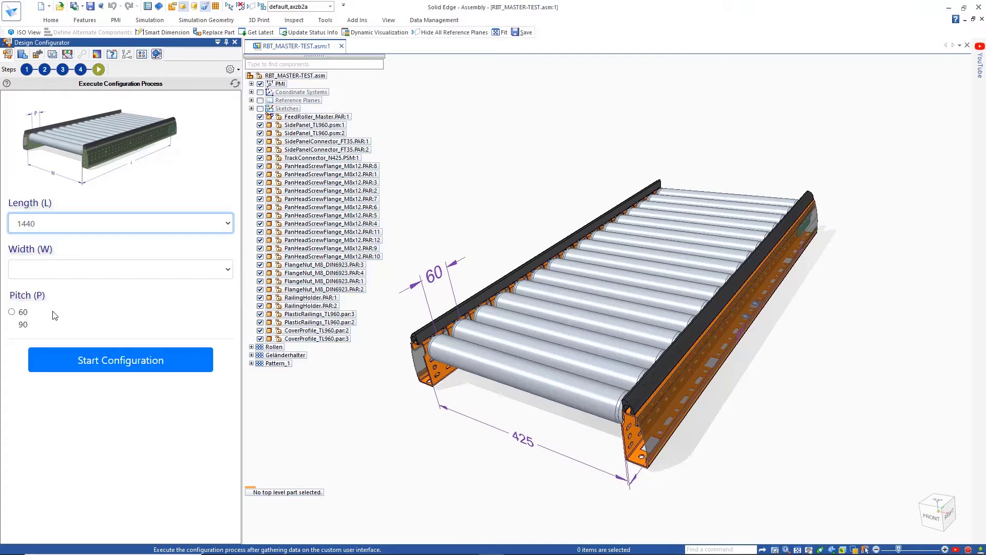
Step: Go to Define Rules and review the Length1000, NConnectors and PConnectors rule details
{"action": "left_click", "coordinate": [62, 71]}
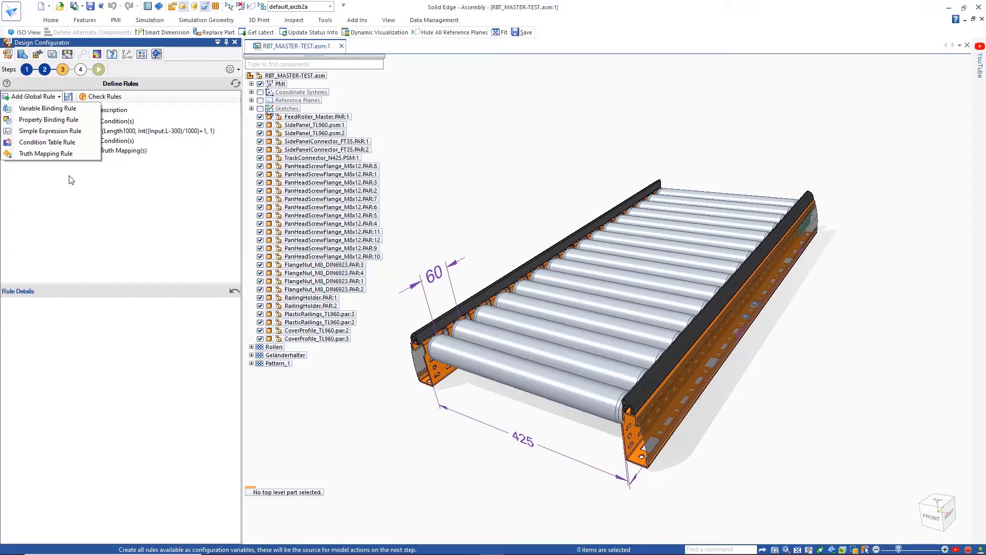
{"action": "left_click", "coordinate": [71, 179]}
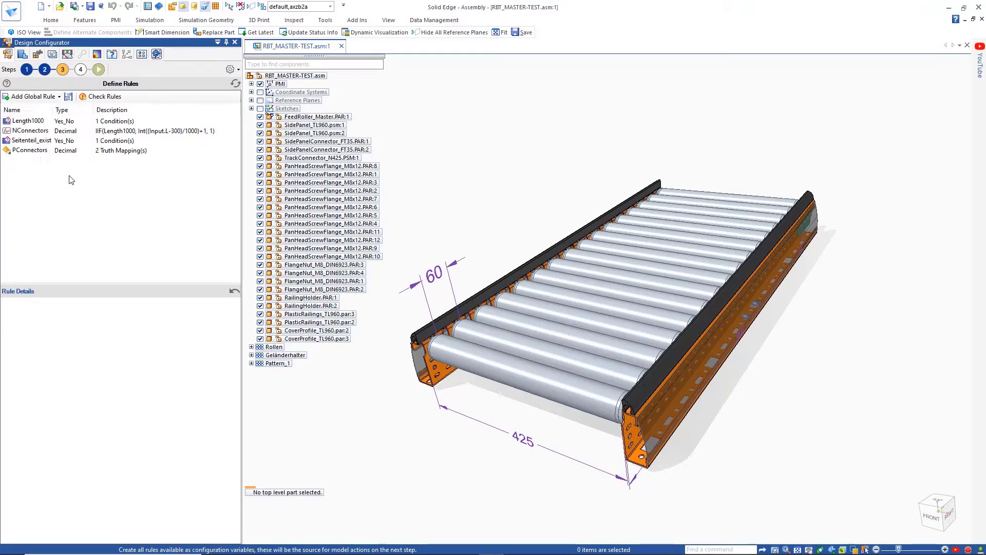
{"action": "left_click", "coordinate": [43, 121]}
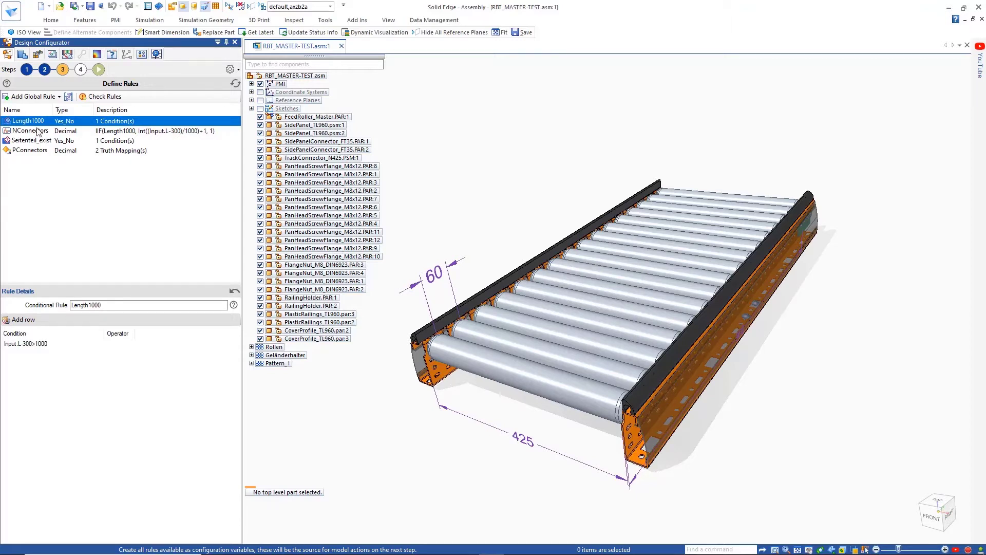
{"action": "left_click", "coordinate": [34, 132]}
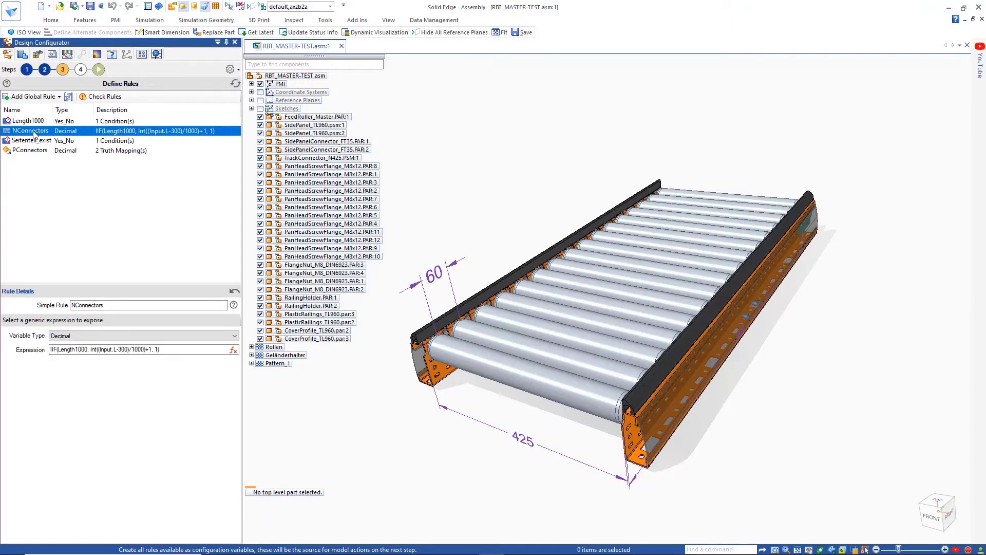
{"action": "left_click", "coordinate": [27, 151]}
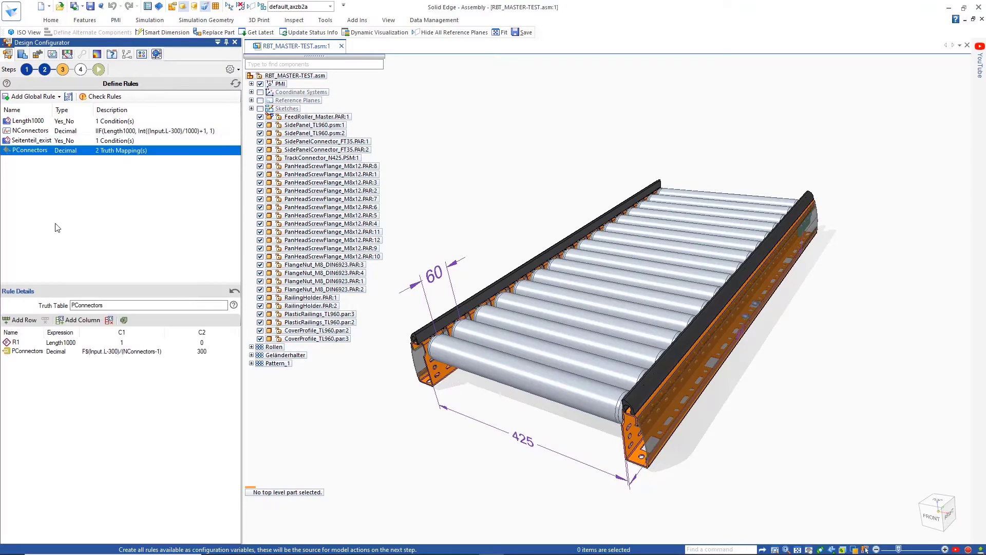
Step: Add simple expression rule ConnectorPos = IIF(Length1000,150,Input.L/2) and check all rules successfully
{"action": "left_click", "coordinate": [32, 96]}
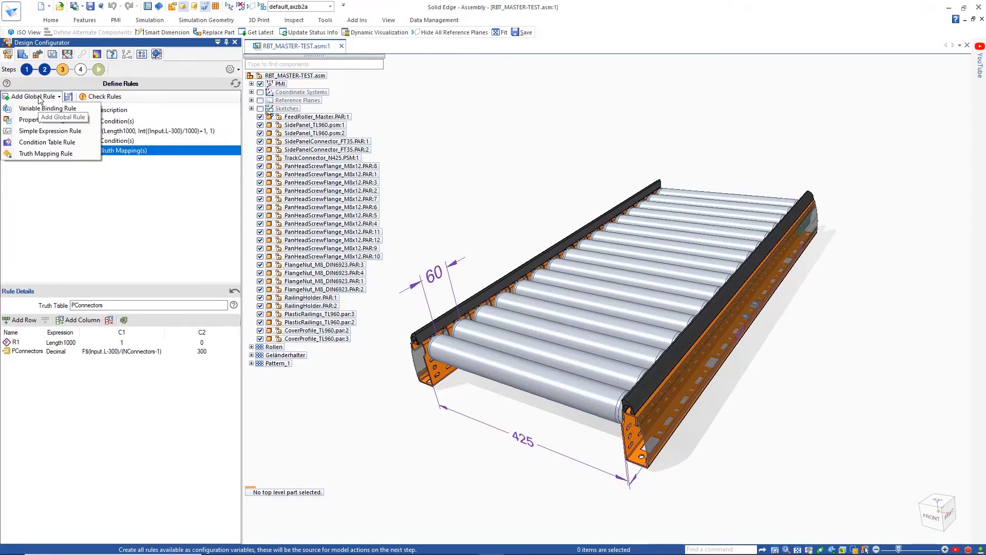
{"action": "left_click", "coordinate": [28, 131]}
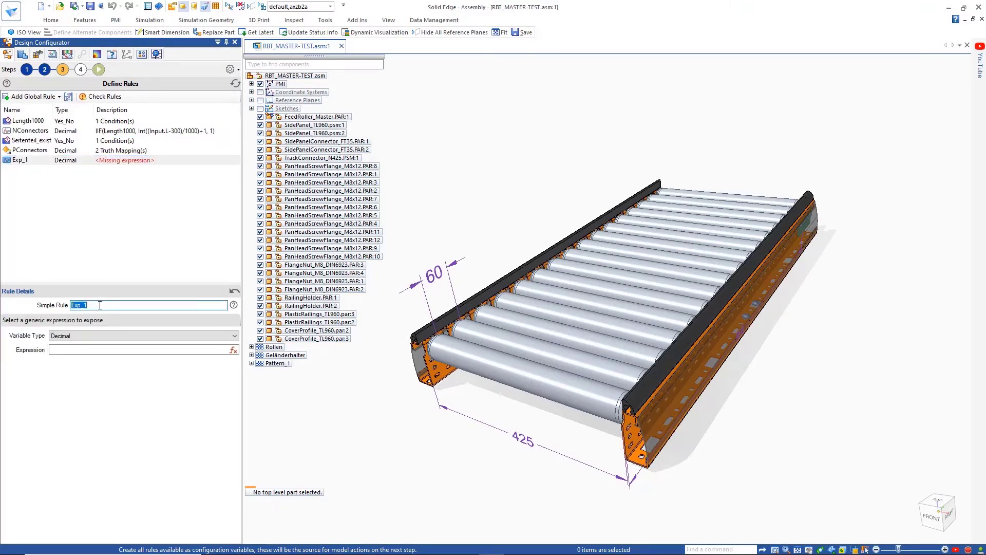
{"action": "type", "text": "ConnectorPos"}
{"action": "left_click", "coordinate": [233, 350]}
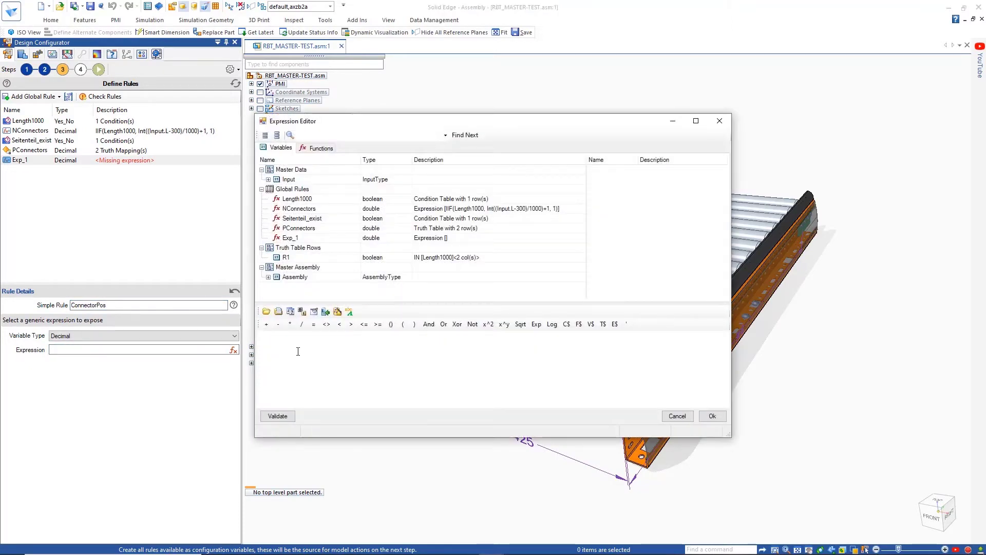
{"action": "type", "text": "IIF(Length1000"}
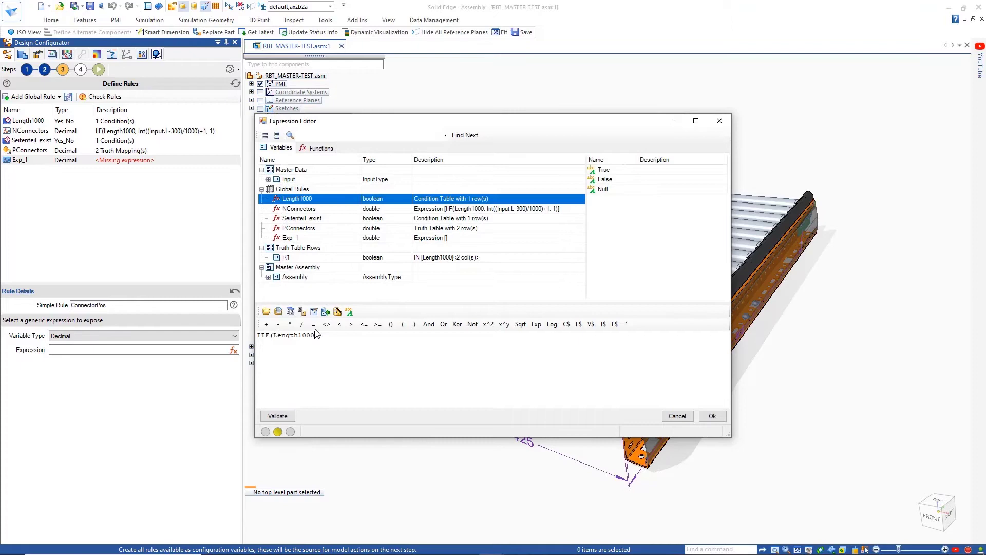
{"action": "type", "text": ",150,"}
{"action": "left_click", "coordinate": [269, 179]}
{"action": "left_click", "coordinate": [297, 201]}
{"action": "double_click", "coordinate": [298, 205]}
{"action": "type", "text": "/2"}
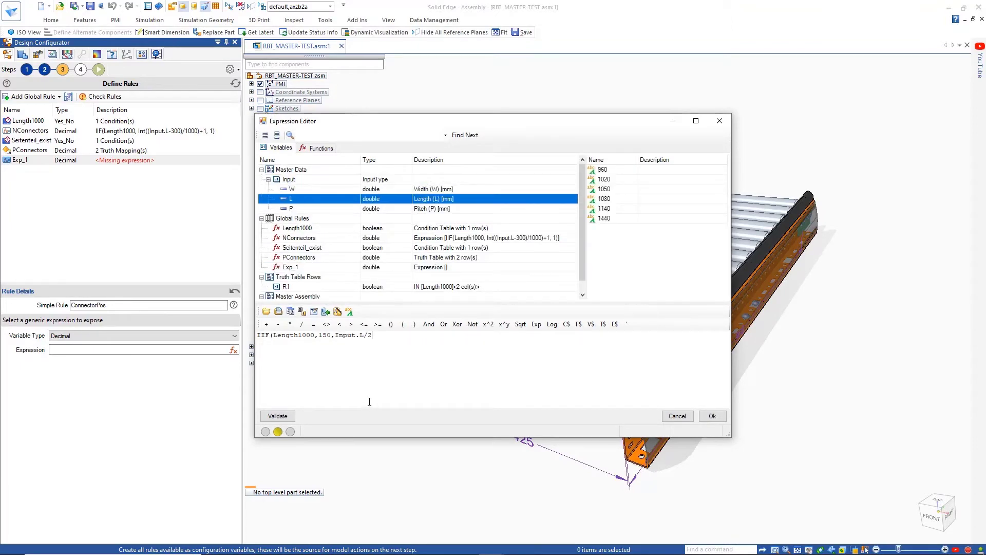
{"action": "type", "text": ")"}
{"action": "left_click", "coordinate": [711, 416]}
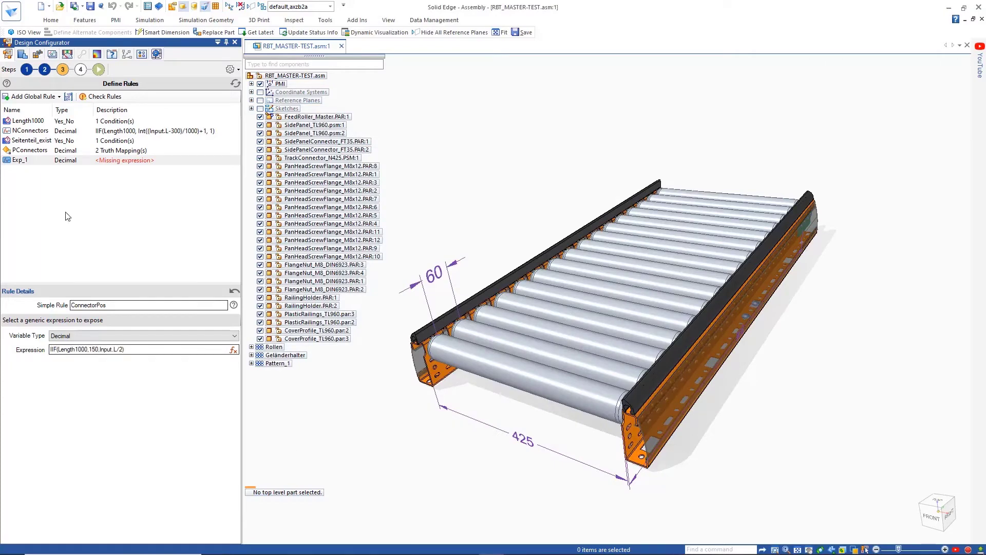
{"action": "left_click", "coordinate": [101, 96]}
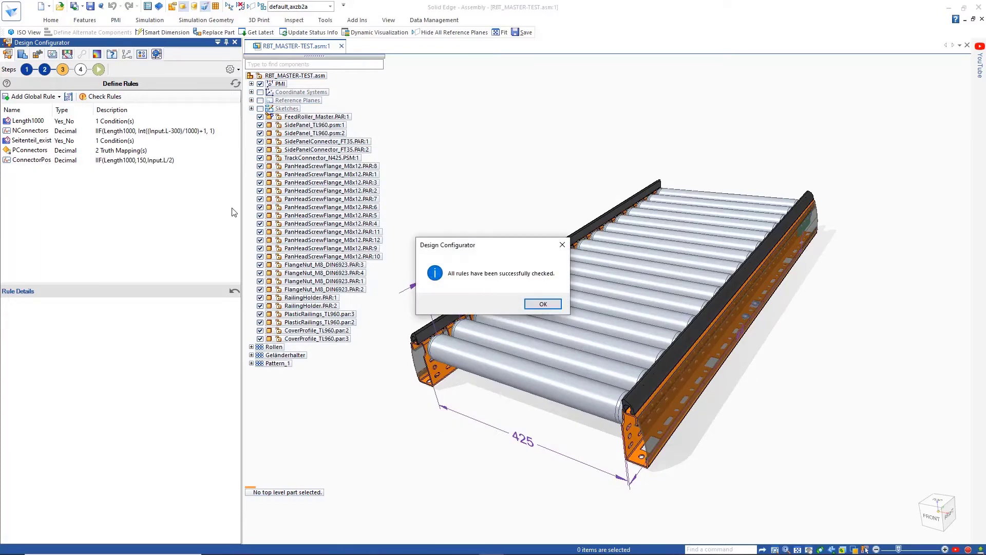
{"action": "left_click", "coordinate": [557, 302]}
Step: On Define Model Actions, add two REPLACE rules for the feed roller
{"action": "left_click", "coordinate": [81, 69]}
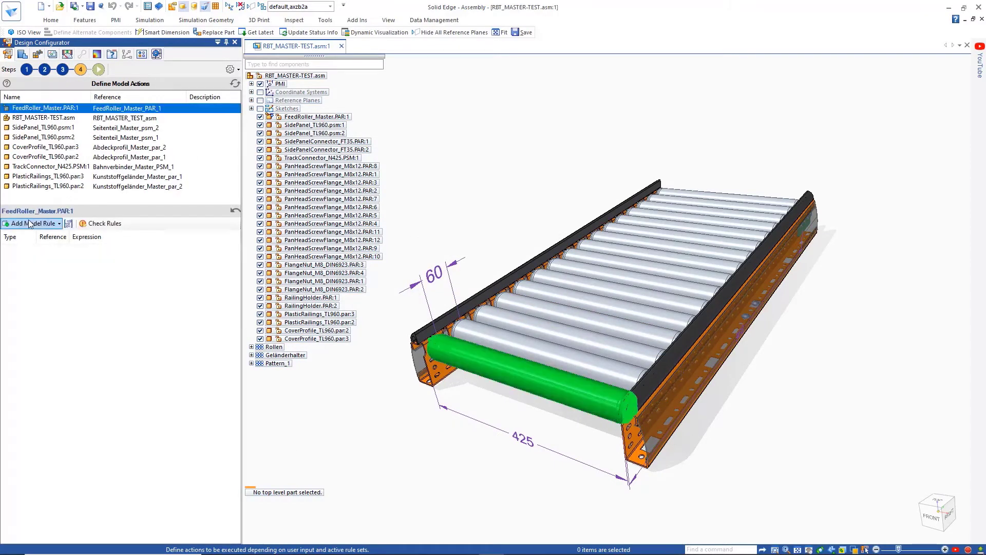
{"action": "left_click", "coordinate": [33, 223]}
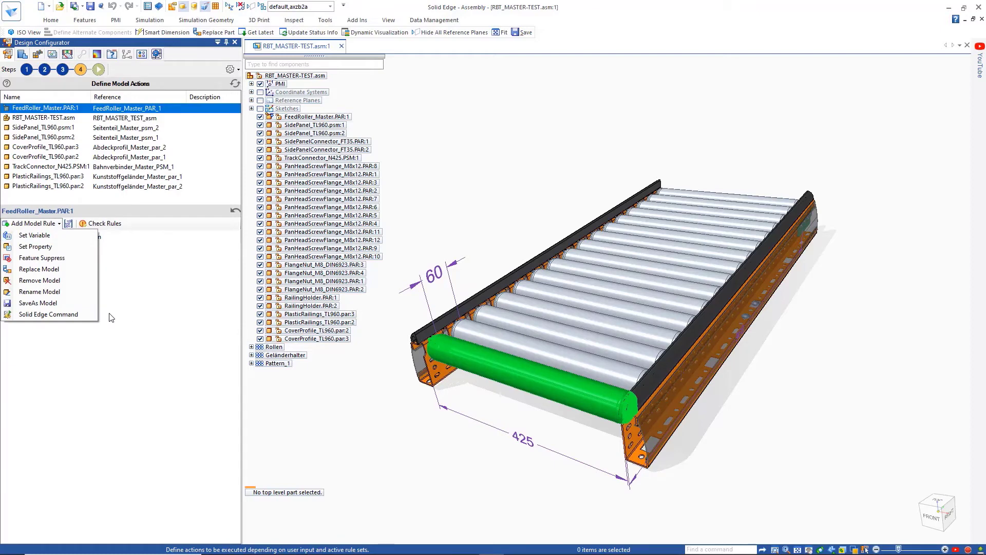
{"action": "left_click", "coordinate": [39, 268]}
{"action": "left_click", "coordinate": [33, 224]}
{"action": "left_click", "coordinate": [39, 269]}
Step: Define FeedRoller_N725.PAR as an alternate component for the feed roller
{"action": "left_click", "coordinate": [347, 120]}
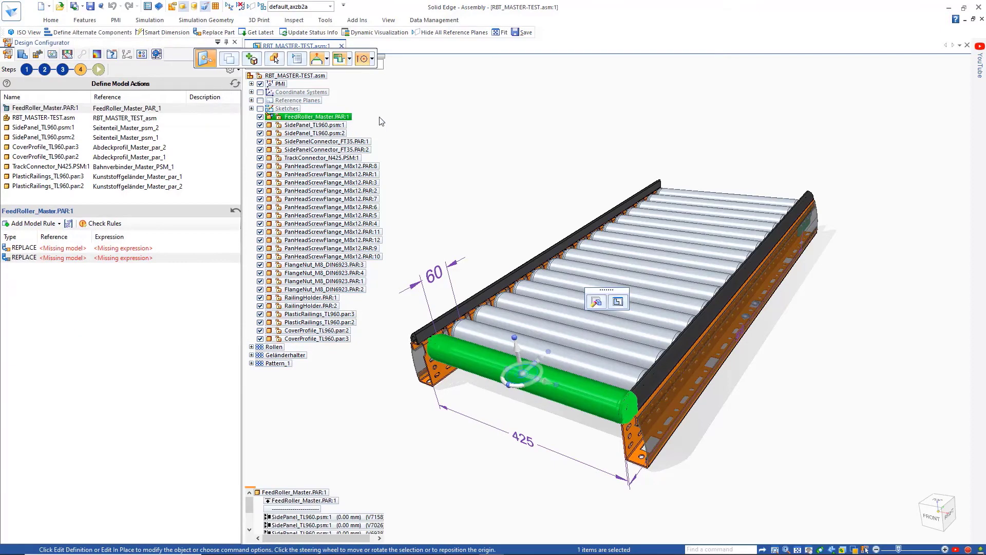
{"action": "right_click", "coordinate": [383, 119]}
{"action": "mouse_move", "coordinate": [472, 227]}
{"action": "left_click", "coordinate": [555, 309]}
{"action": "left_click", "coordinate": [406, 353]}
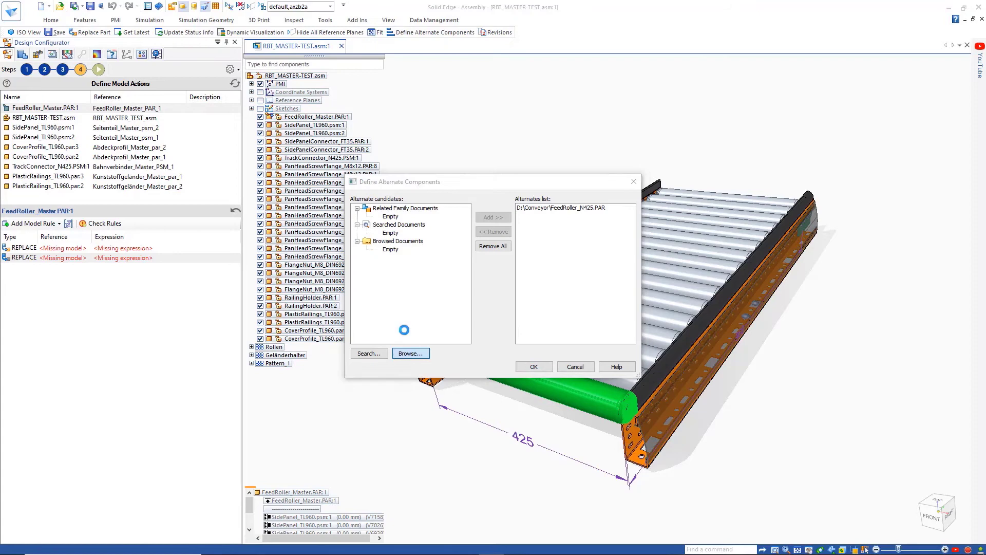
{"action": "double_click", "coordinate": [474, 321]}
{"action": "left_click", "coordinate": [407, 249]}
{"action": "left_click", "coordinate": [493, 218]}
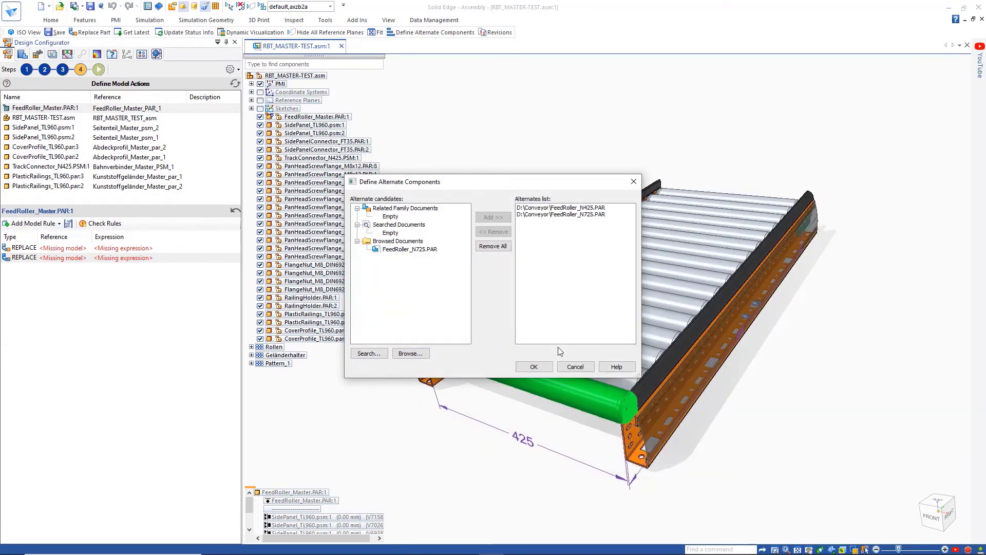
{"action": "left_click", "coordinate": [534, 366]}
Step: Set the first rule to FeedRoller_N425.PAR with condition Input.W=425
{"action": "left_click", "coordinate": [442, 198]}
{"action": "left_click", "coordinate": [79, 248]}
{"action": "left_click", "coordinate": [85, 248]}
{"action": "double_click", "coordinate": [454, 202]}
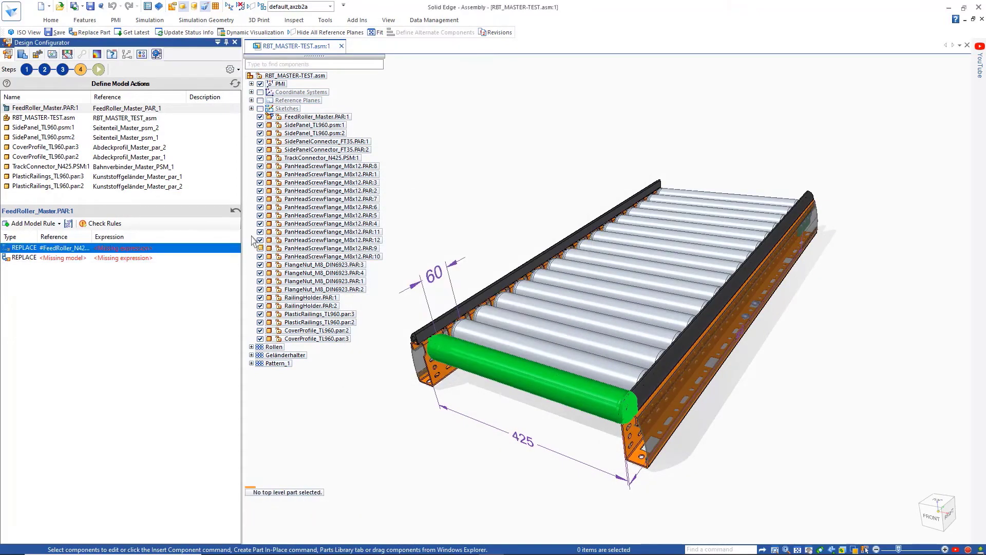
{"action": "left_click", "coordinate": [140, 248]}
{"action": "left_click", "coordinate": [235, 249]}
{"action": "left_click", "coordinate": [268, 180]}
{"action": "double_click", "coordinate": [292, 189]}
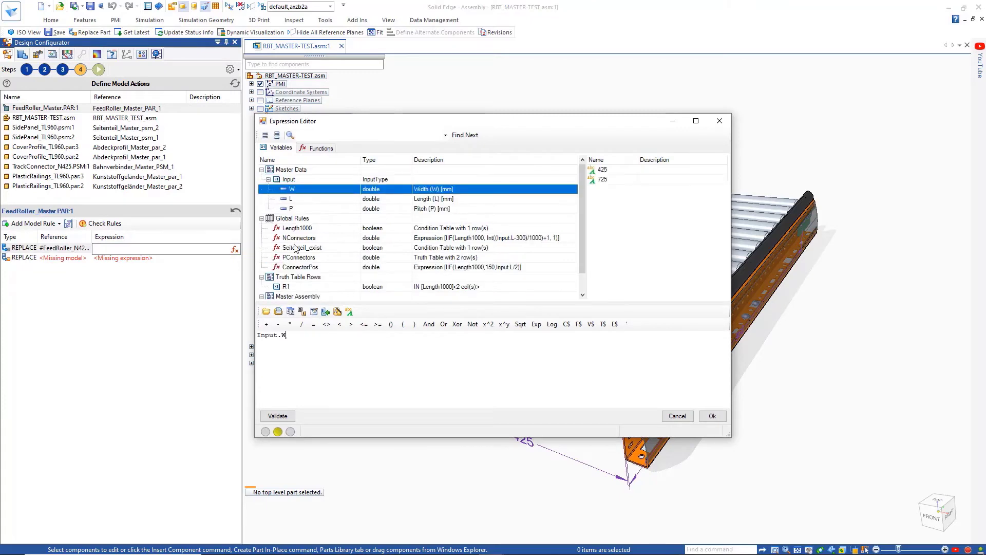
{"action": "left_click", "coordinate": [314, 324]}
{"action": "double_click", "coordinate": [307, 340]}
{"action": "left_click", "coordinate": [712, 417]}
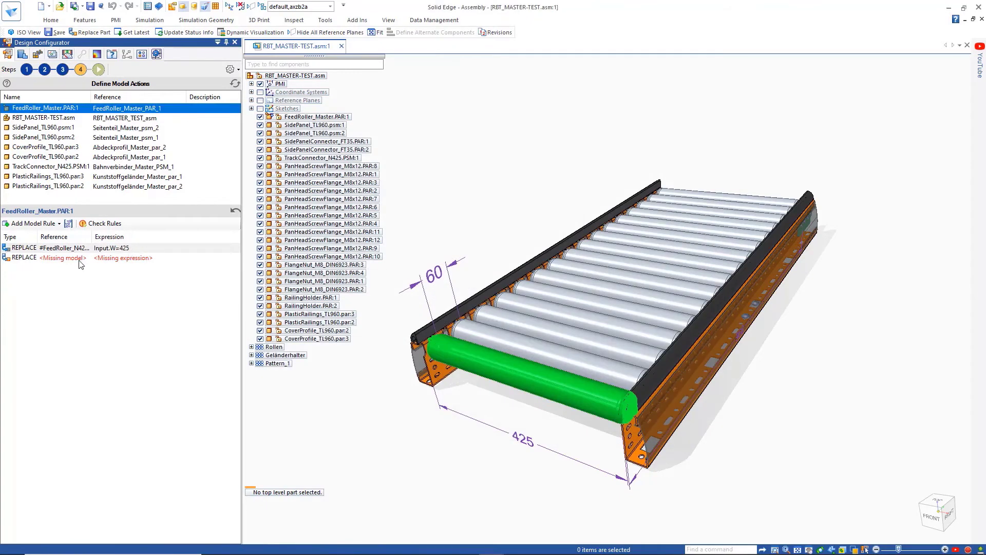
Step: Set the second rule to FeedRoller_N725 and paste the Input.W=425 condition into it
{"action": "left_click", "coordinate": [80, 260]}
{"action": "double_click", "coordinate": [455, 211]}
{"action": "left_click", "coordinate": [135, 249]}
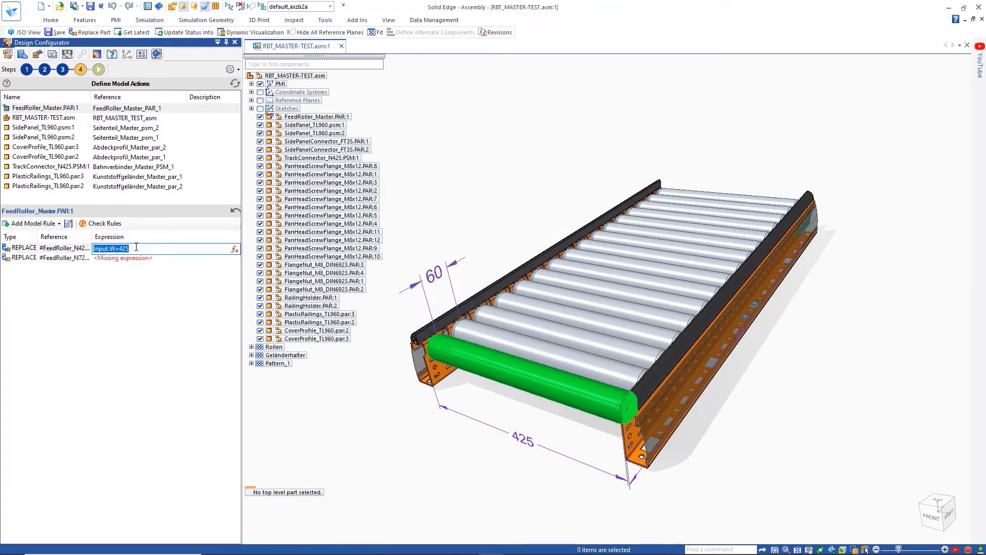
{"action": "right_click", "coordinate": [136, 249]}
{"action": "left_click", "coordinate": [154, 282]}
{"action": "left_click", "coordinate": [132, 258]}
{"action": "right_click", "coordinate": [132, 258]}
{"action": "left_click", "coordinate": [154, 303]}
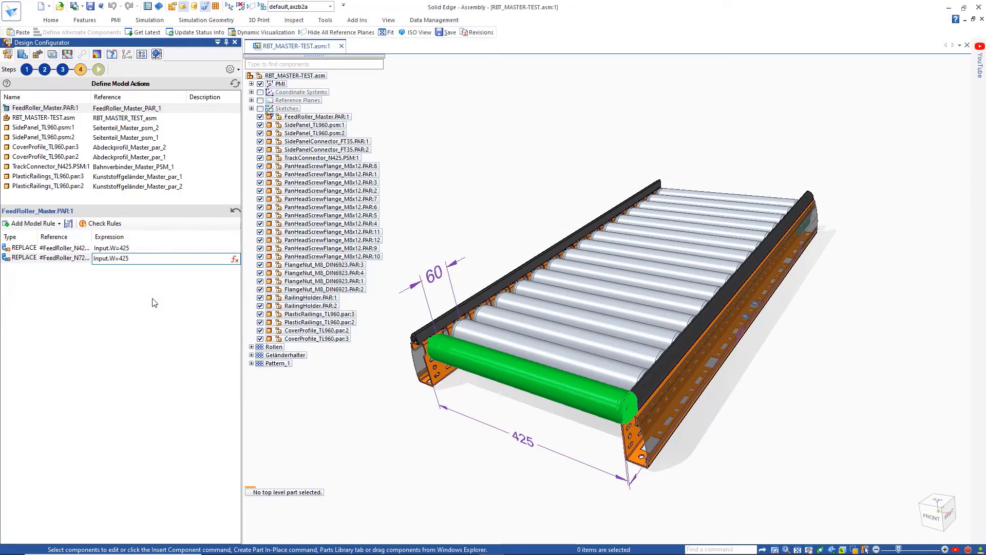
Step: Commit the second rule's condition and add new SET rules to RBT_MASTER-TEST.asm
{"action": "left_click", "coordinate": [125, 289]}
{"action": "left_click", "coordinate": [60, 118]}
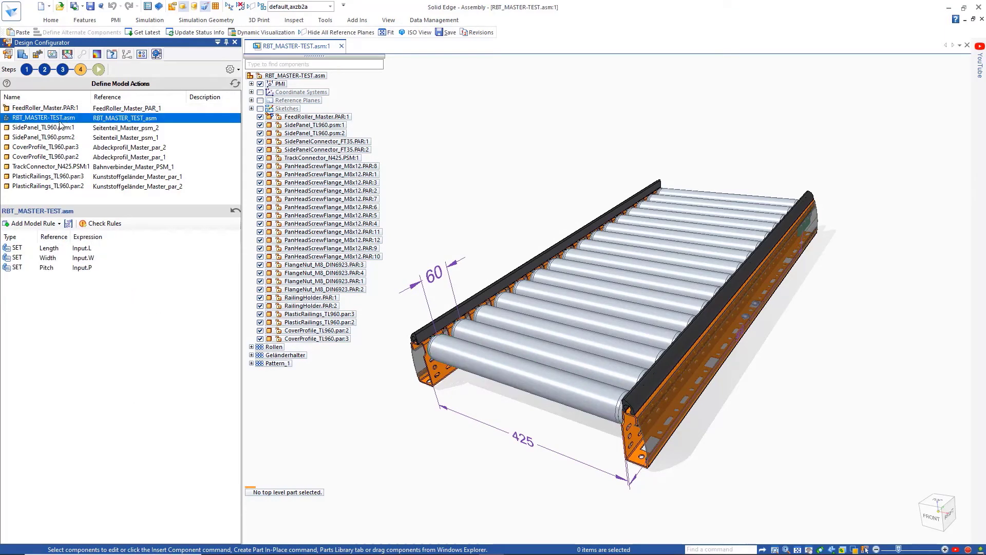
{"action": "left_click", "coordinate": [39, 227]}
{"action": "left_click", "coordinate": [38, 236]}
{"action": "left_click", "coordinate": [38, 226]}
{"action": "left_click", "coordinate": [38, 236]}
Step: Make the fourth rule set ConnectorPos from the ConnectorPos global rule
{"action": "left_click", "coordinate": [82, 280]}
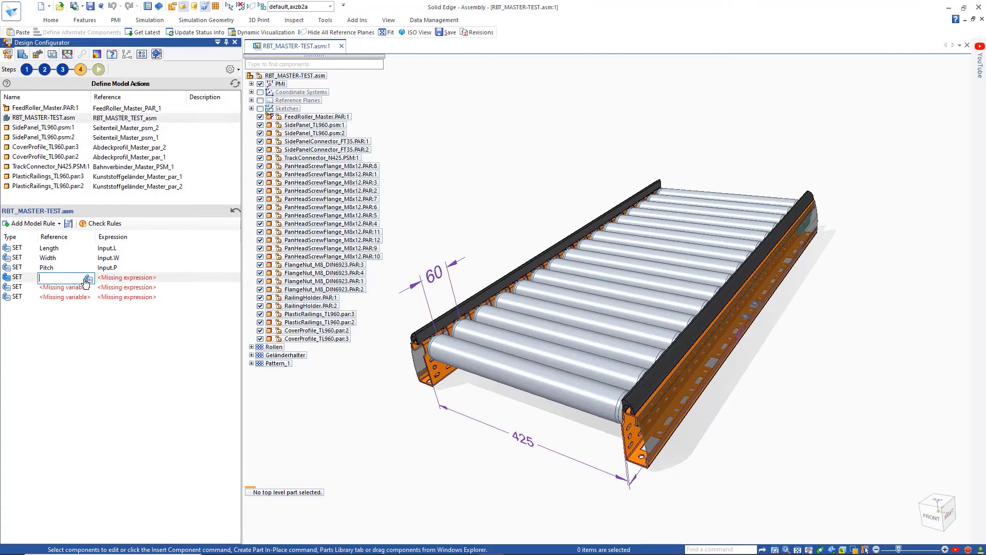
{"action": "left_click", "coordinate": [86, 280]}
{"action": "double_click", "coordinate": [411, 292]}
{"action": "left_click", "coordinate": [137, 281]}
{"action": "left_click", "coordinate": [234, 280]}
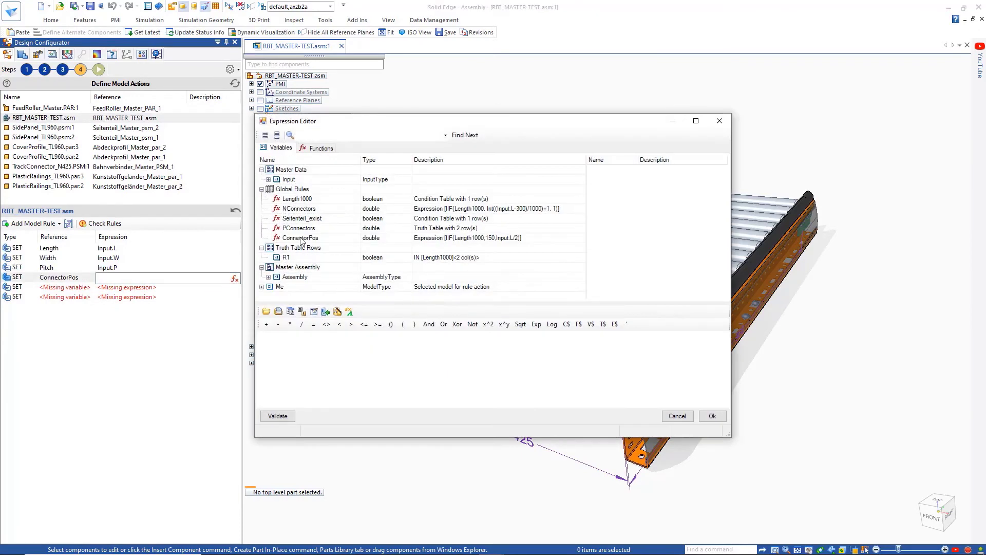
{"action": "double_click", "coordinate": [300, 237]}
{"action": "left_click", "coordinate": [711, 416]}
Step: Make the fifth rule set PConnector from the PConnectors global rule
{"action": "left_click", "coordinate": [79, 289]}
{"action": "left_click", "coordinate": [88, 289]}
{"action": "left_click", "coordinate": [403, 302]}
{"action": "left_click", "coordinate": [551, 363]}
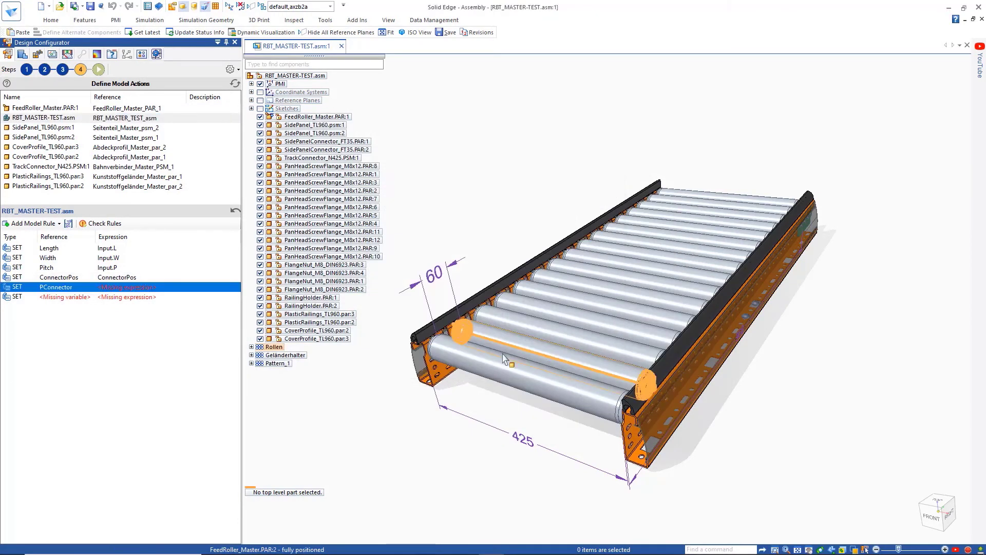
{"action": "left_click", "coordinate": [149, 288]}
{"action": "left_click", "coordinate": [235, 289]}
{"action": "double_click", "coordinate": [300, 228]}
{"action": "left_click", "coordinate": [712, 415]}
Step: Make the sixth rule set NConnector from the NConnectors global rule
{"action": "left_click", "coordinate": [78, 297]}
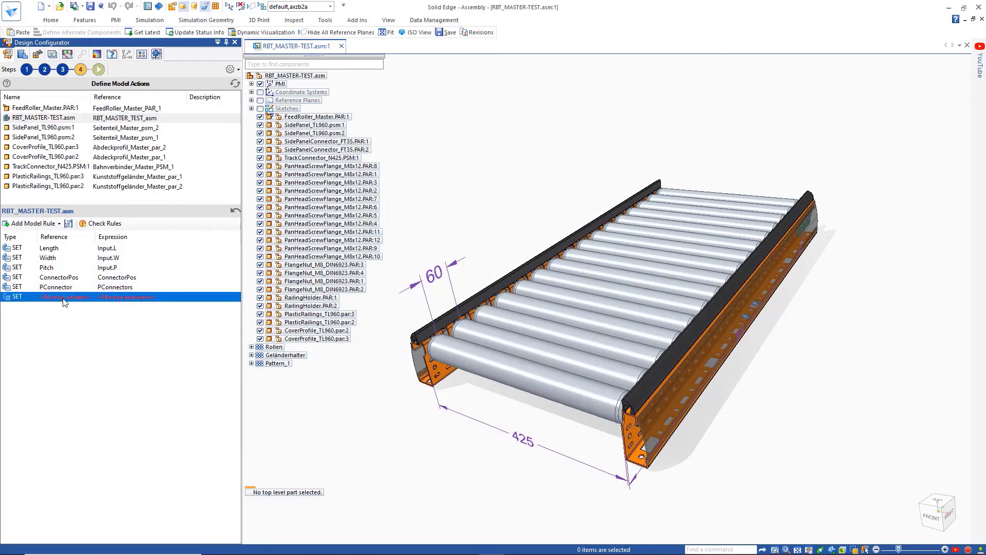
{"action": "left_click", "coordinate": [88, 298]}
{"action": "double_click", "coordinate": [394, 311]}
{"action": "left_click", "coordinate": [137, 297]}
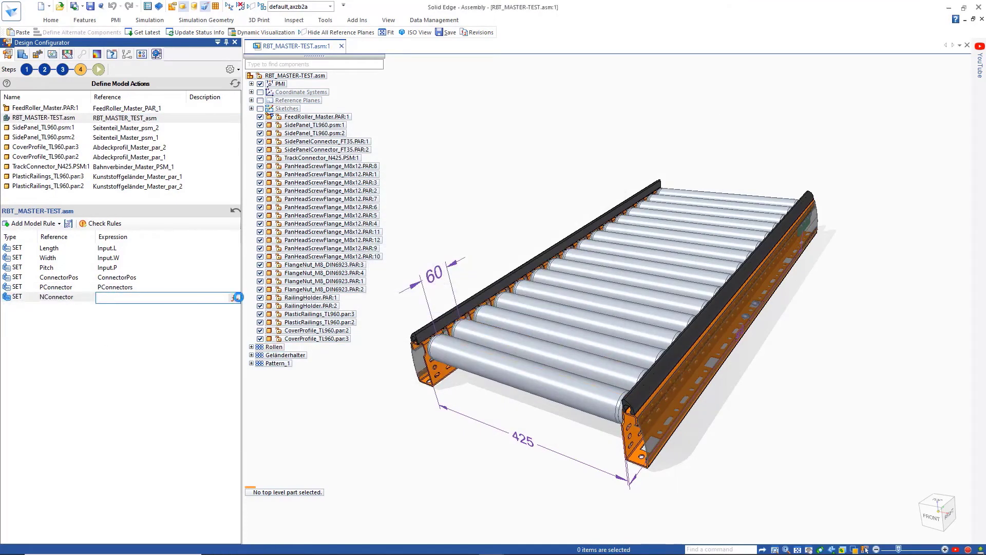
{"action": "left_click", "coordinate": [234, 298]}
{"action": "double_click", "coordinate": [299, 208]}
{"action": "left_click", "coordinate": [713, 416]}
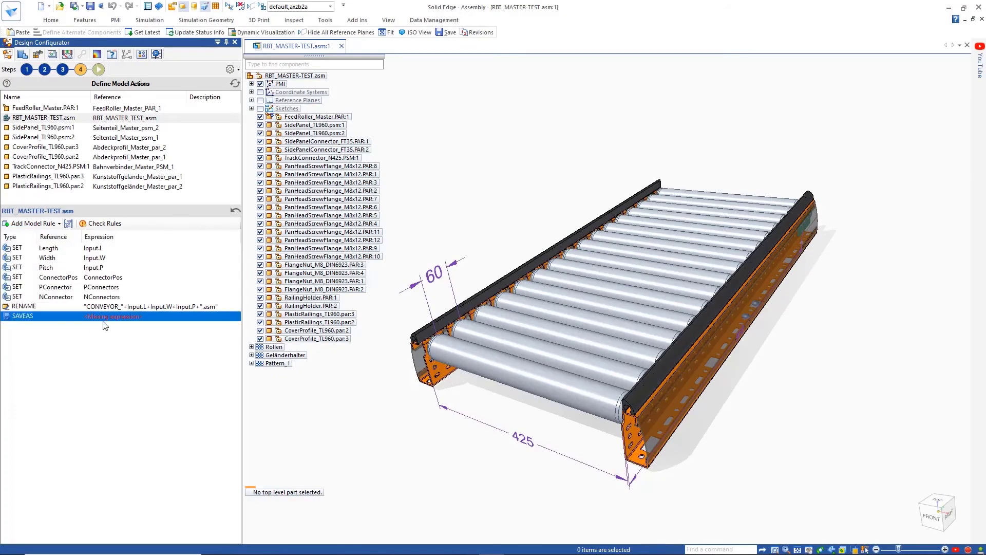
Step: Add a SAVEAS rule exporting "CONVEYOR_"+Input.L+Input.W+Input.P+".stp" and move RBT_MASTER-TEST.asm last
{"action": "left_click", "coordinate": [112, 308]}
{"action": "right_click", "coordinate": [112, 308]}
{"action": "left_click", "coordinate": [131, 338]}
{"action": "left_click", "coordinate": [117, 316]}
{"action": "right_click", "coordinate": [117, 317]}
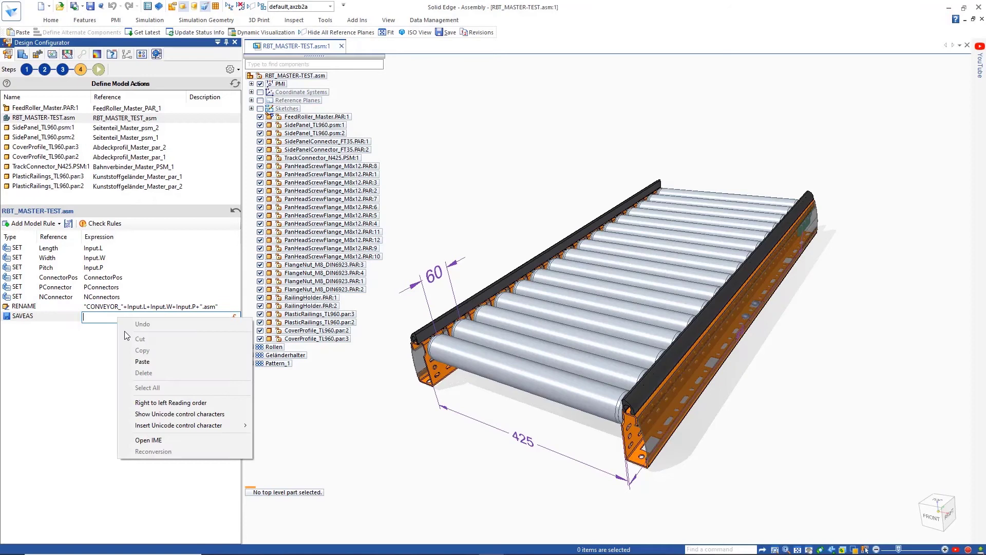
{"action": "left_click", "coordinate": [142, 362]}
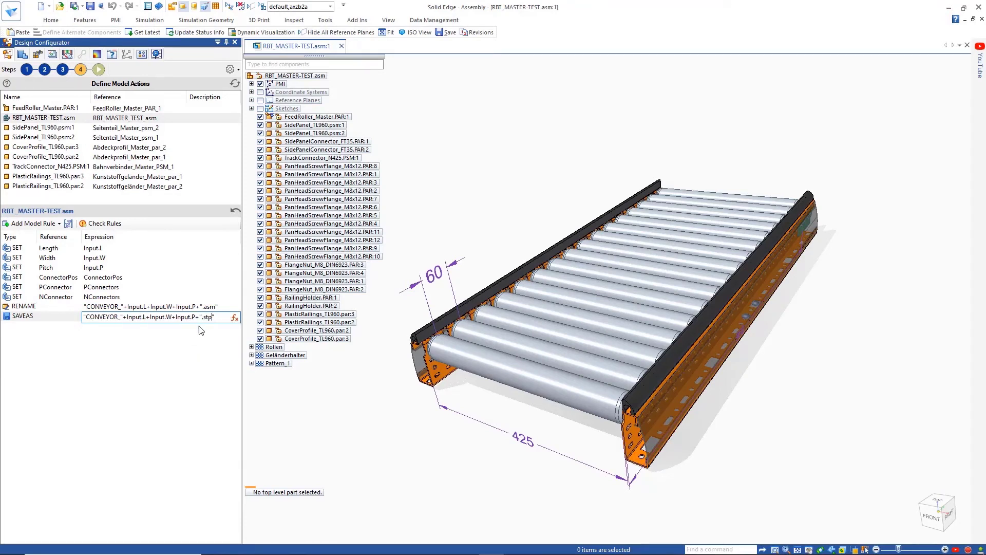
{"action": "left_click", "coordinate": [192, 337]}
{"action": "left_click_drag", "start_coordinate": [51, 118], "coordinate": [53, 195]}
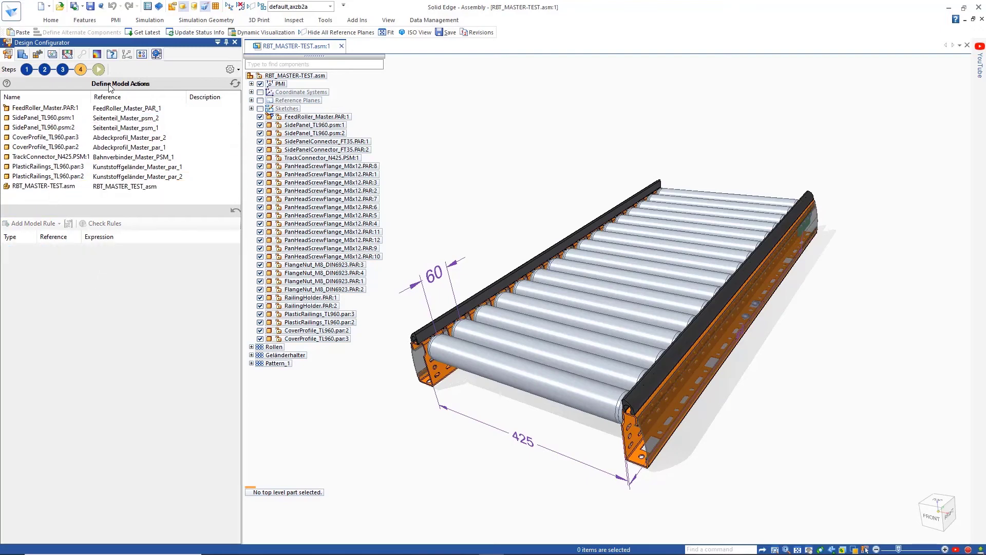
Step: Generate a conveyor variant with length 1440 and width 725
{"action": "left_click", "coordinate": [99, 68]}
{"action": "left_click", "coordinate": [79, 229]}
{"action": "left_click", "coordinate": [32, 297]}
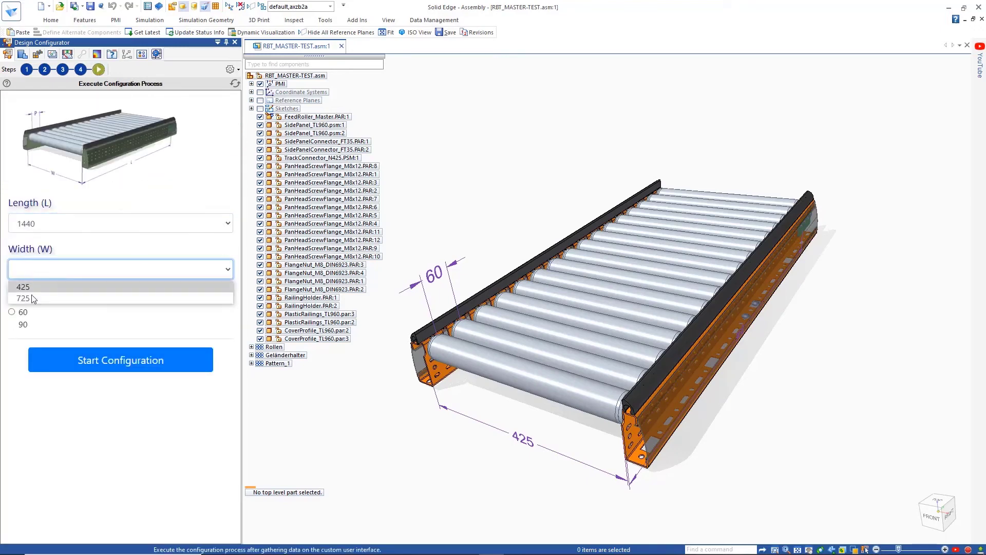
{"action": "left_click", "coordinate": [85, 362]}
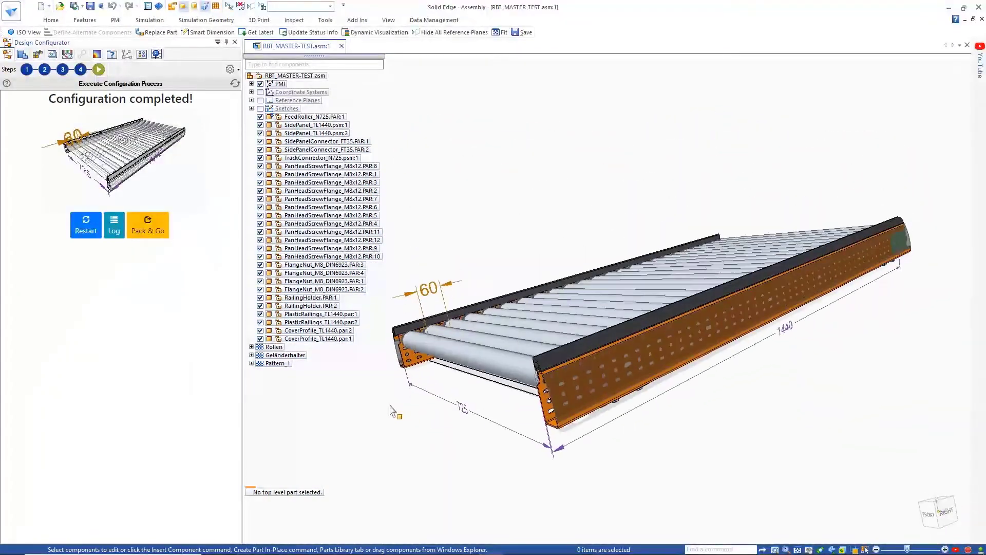
Step: Restart the configurator and choose length 960 and width 425
{"action": "left_click", "coordinate": [85, 231]}
{"action": "left_click", "coordinate": [71, 229]}
{"action": "left_click", "coordinate": [31, 241]}
{"action": "left_click", "coordinate": [26, 273]}
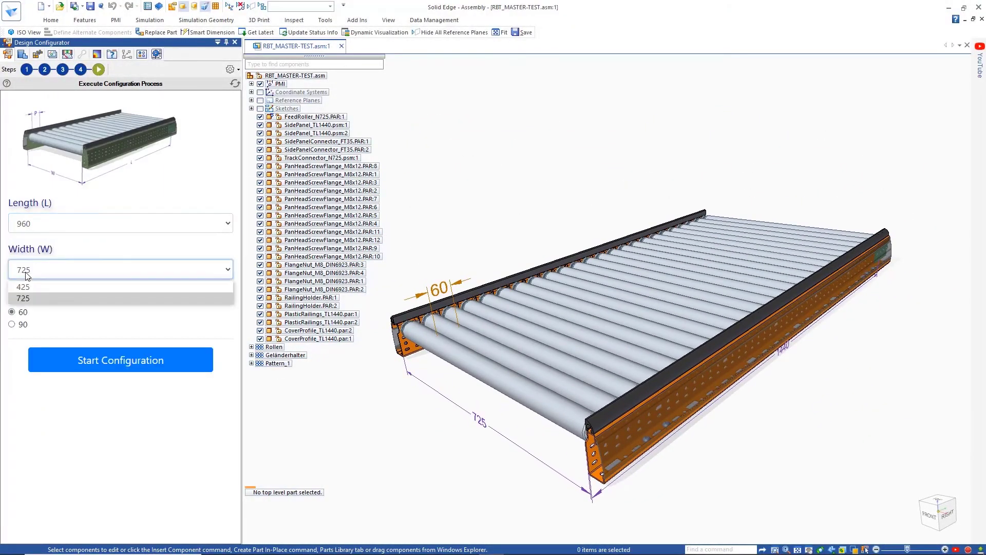
{"action": "left_click", "coordinate": [23, 286]}
Step: Start the configuration to build the 960 by 425 conveyor variant
{"action": "left_click", "coordinate": [64, 361]}
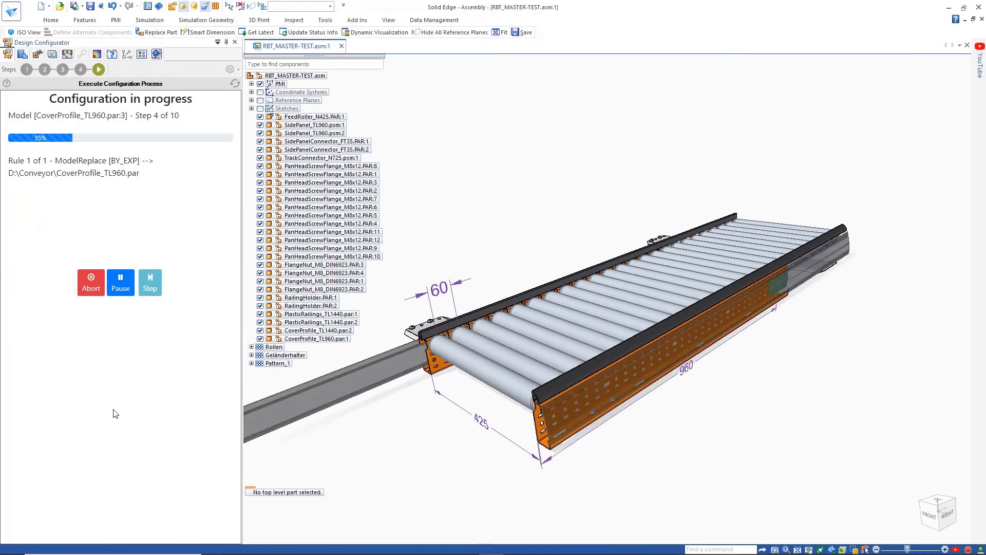